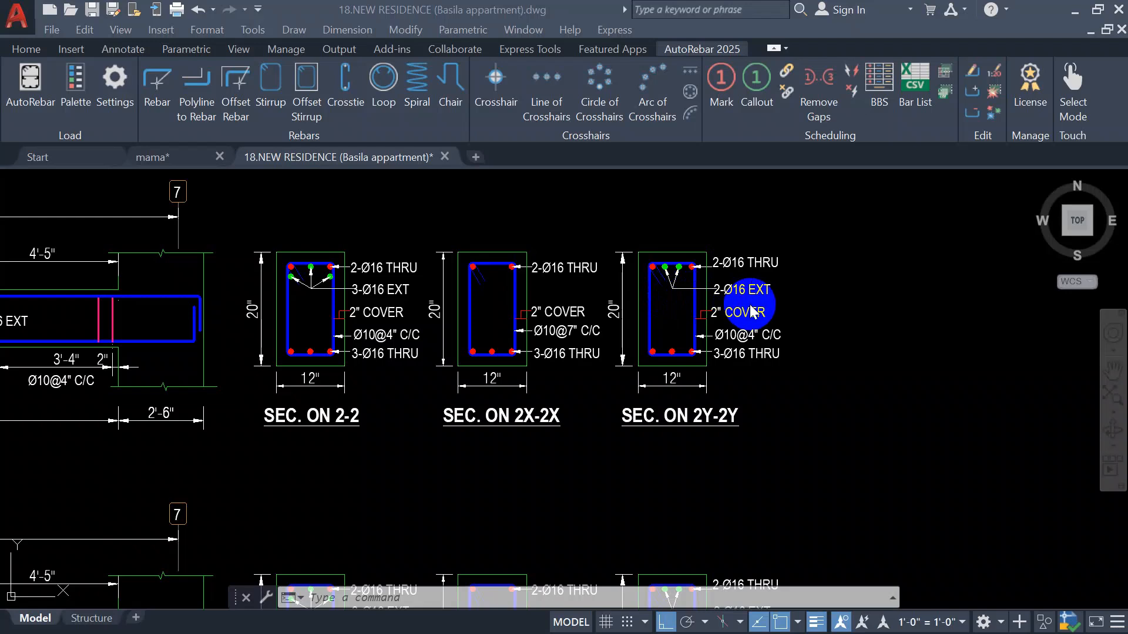
- Examine the GB-2 beam long sections and cross-sections 2-2, 2X-2X and 2Y-2Y for their bar and stirrup layout
middle_click_drag(239, 276, 329, 289)
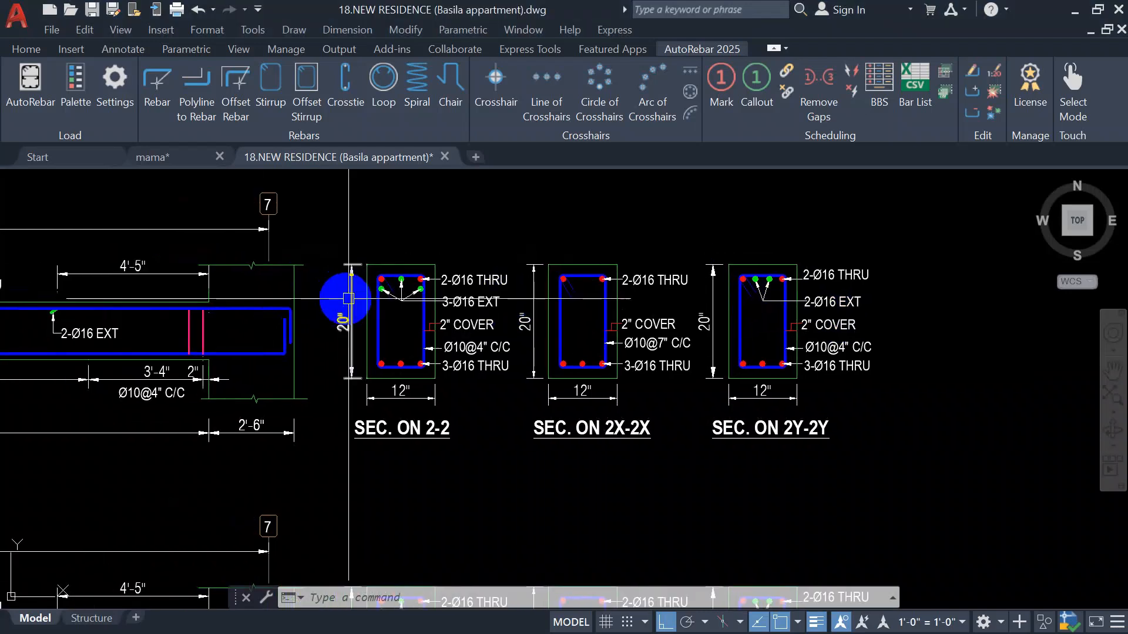
scroll(389, 304, "up", 4)
scroll(390, 304, "down", 7)
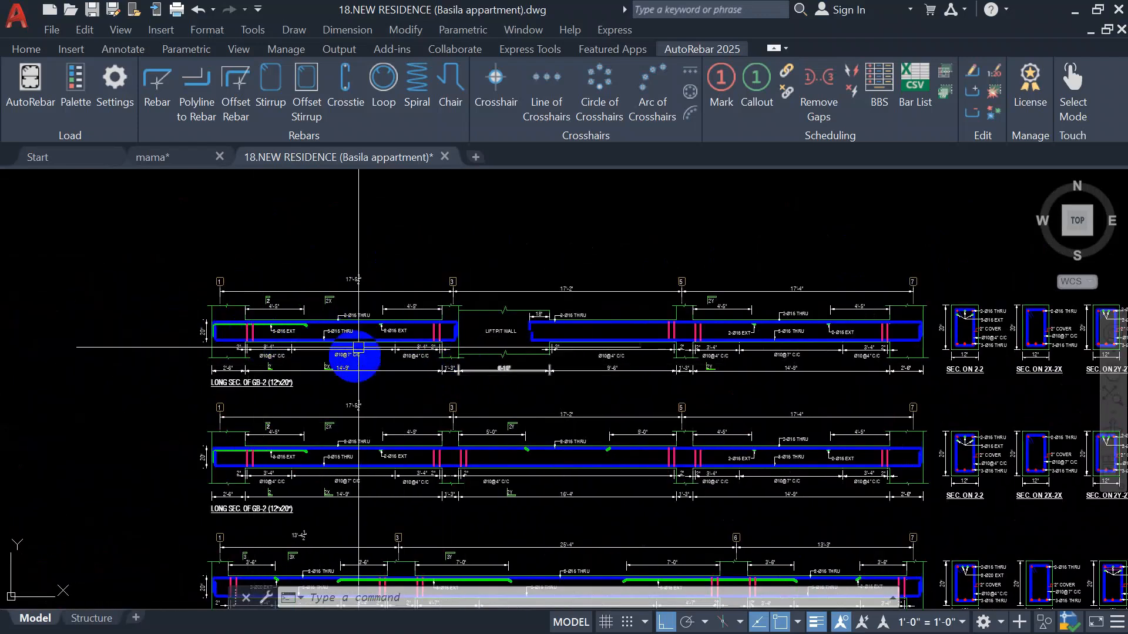
scroll(483, 390, "down", 4)
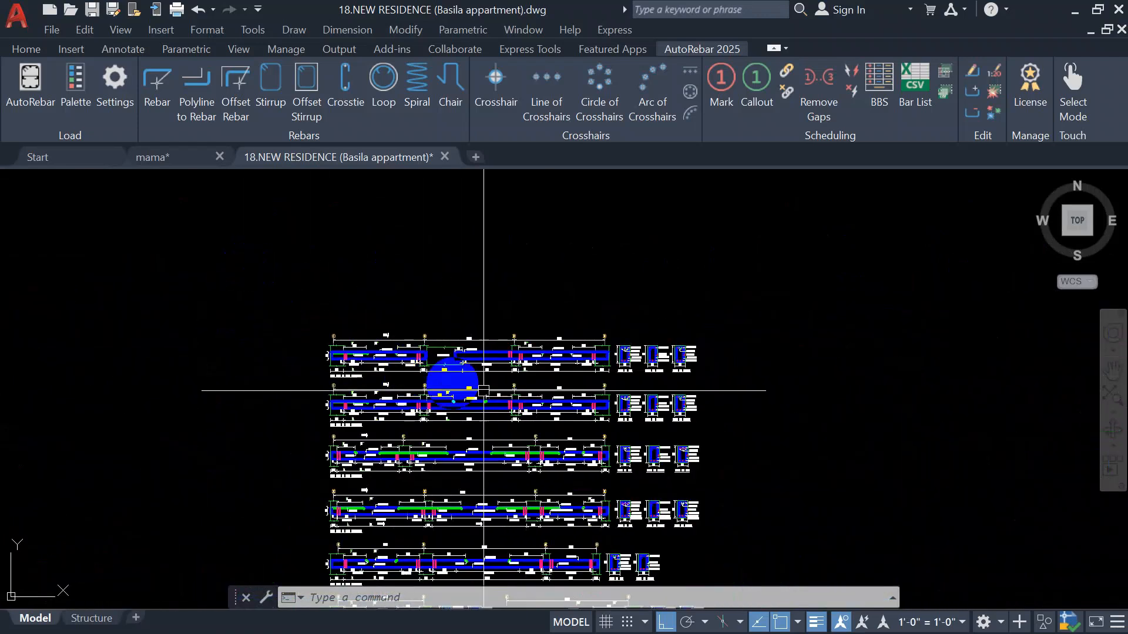
scroll(395, 362, "up", 4)
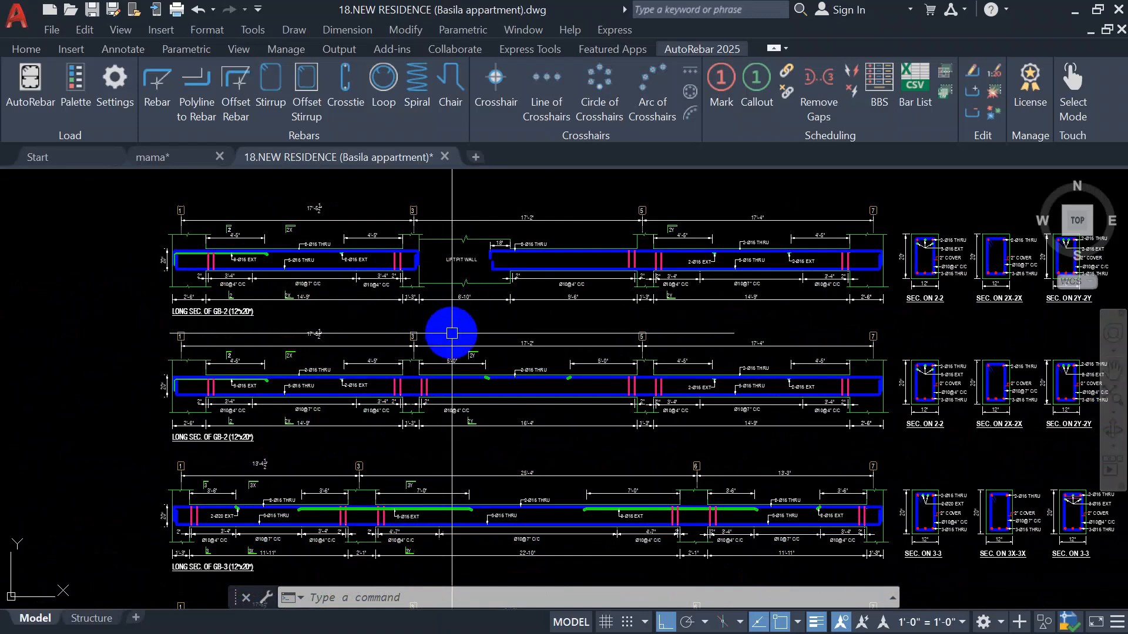
scroll(223, 384, "up", 4)
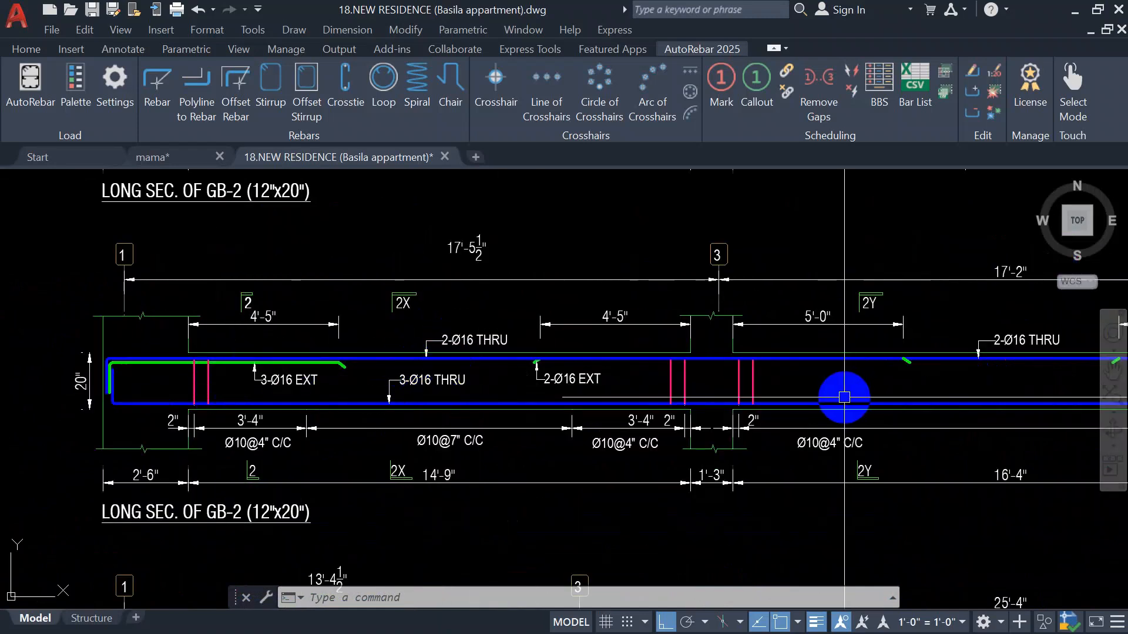
scroll(210, 388, "down", 4)
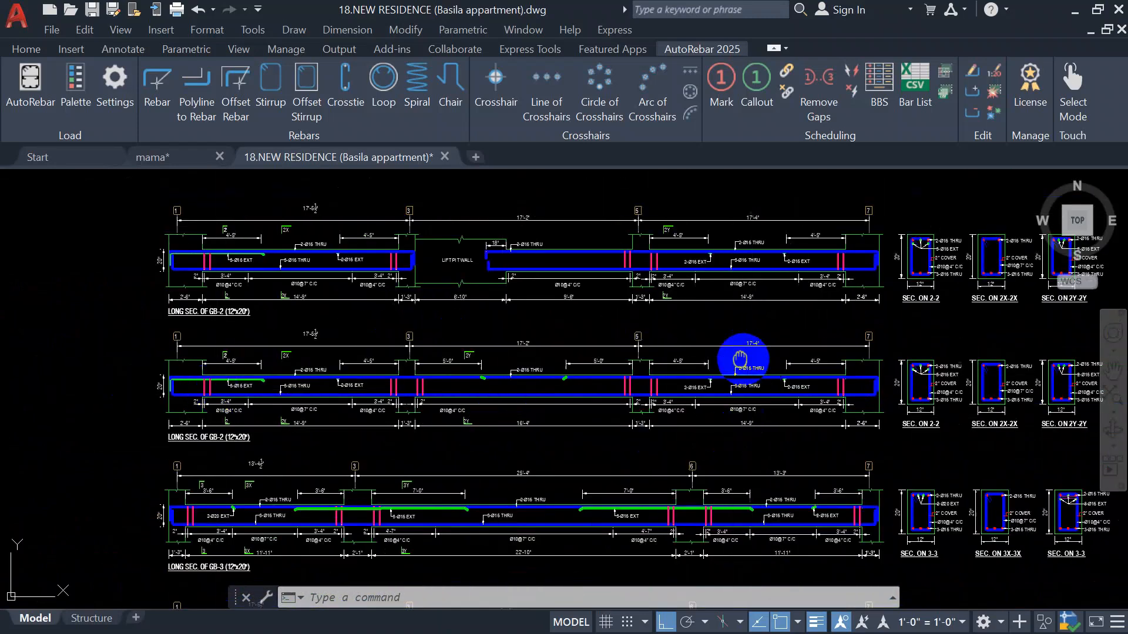
middle_click_drag(740, 358, 437, 357)
mouse_move(180, 363)
middle_mouse_down()
mouse_move(207, 361)
mouse_move(255, 392)
middle_mouse_up()
scroll(255, 391, "up", 4)
middle_click_drag(268, 337, 363, 401)
scroll(363, 401, "down", 7)
scroll(336, 339, "up", 5)
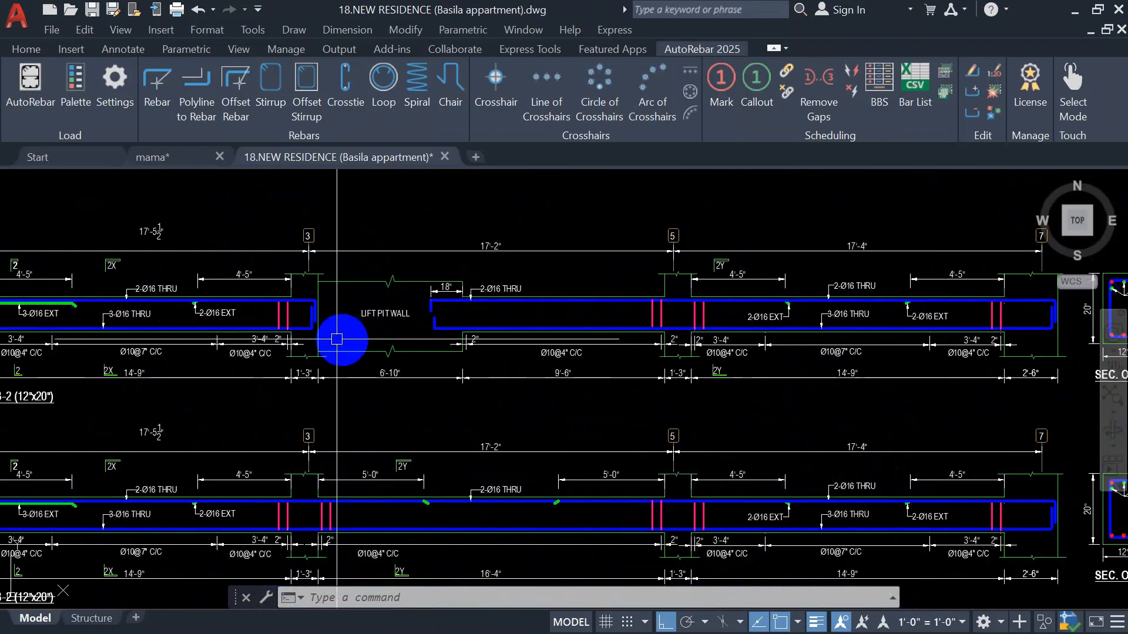
middle_click_drag(221, 349, 240, 355)
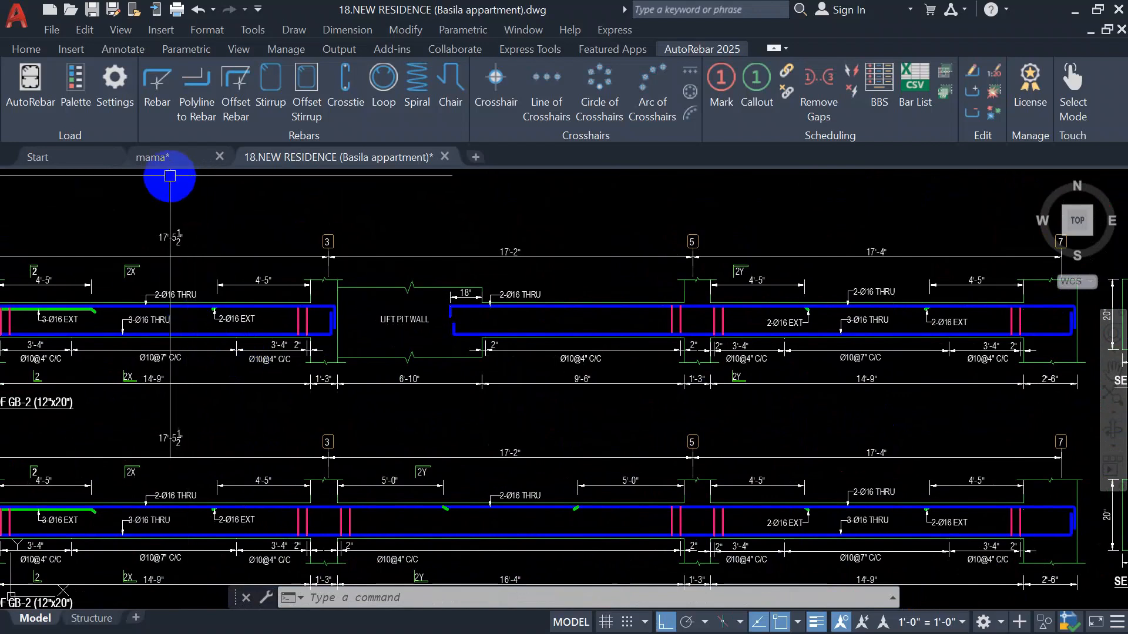
scroll(216, 356, "up", 2)
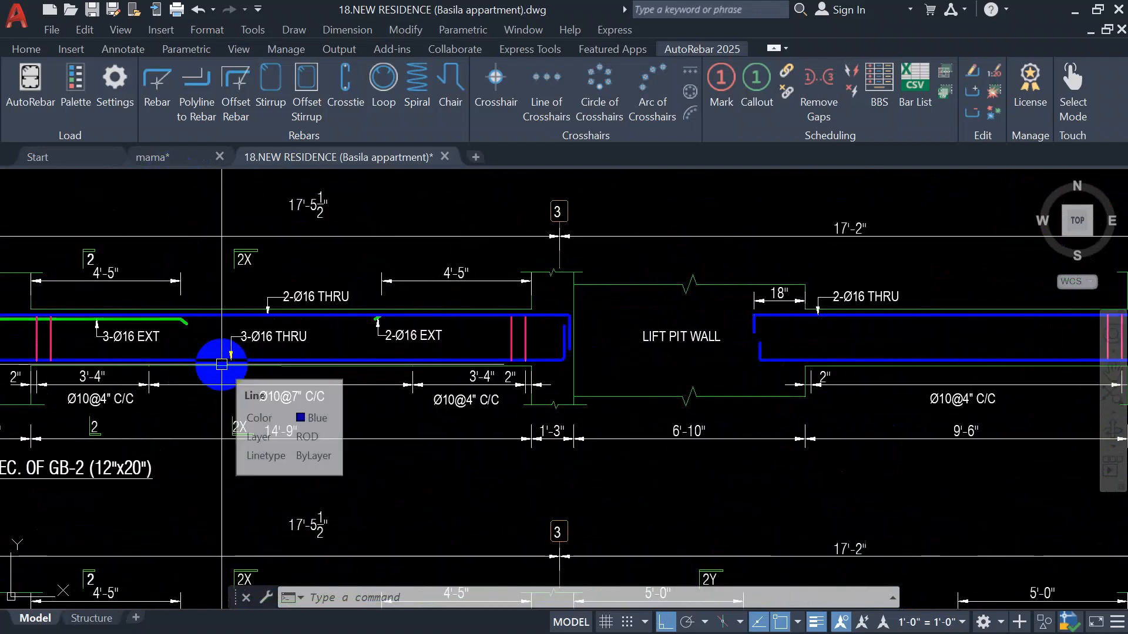
middle_click_drag(257, 336, 275, 337)
mouse_move(193, 333)
middle_mouse_down()
mouse_move(247, 336)
mouse_move(264, 381)
mouse_move(250, 388)
middle_mouse_up()
scroll(226, 382, "up", 2)
scroll(227, 382, "down", 4)
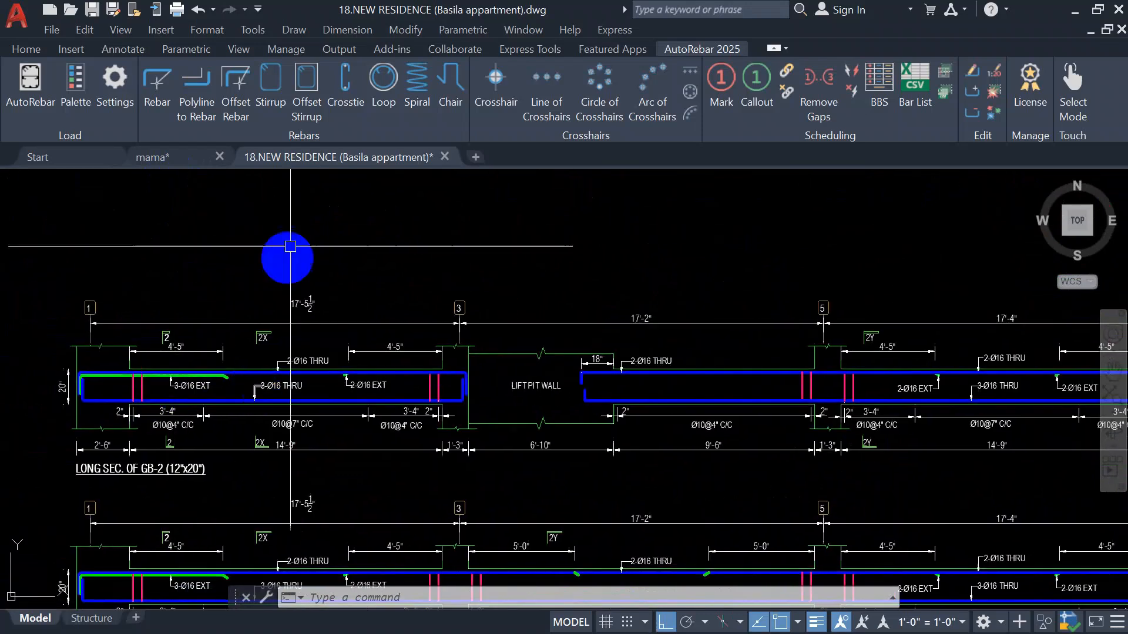
- In the mama drawing, draw a rectangle 12 inches wide and 24 inches high as the beam's concrete outline
left_click(150, 158)
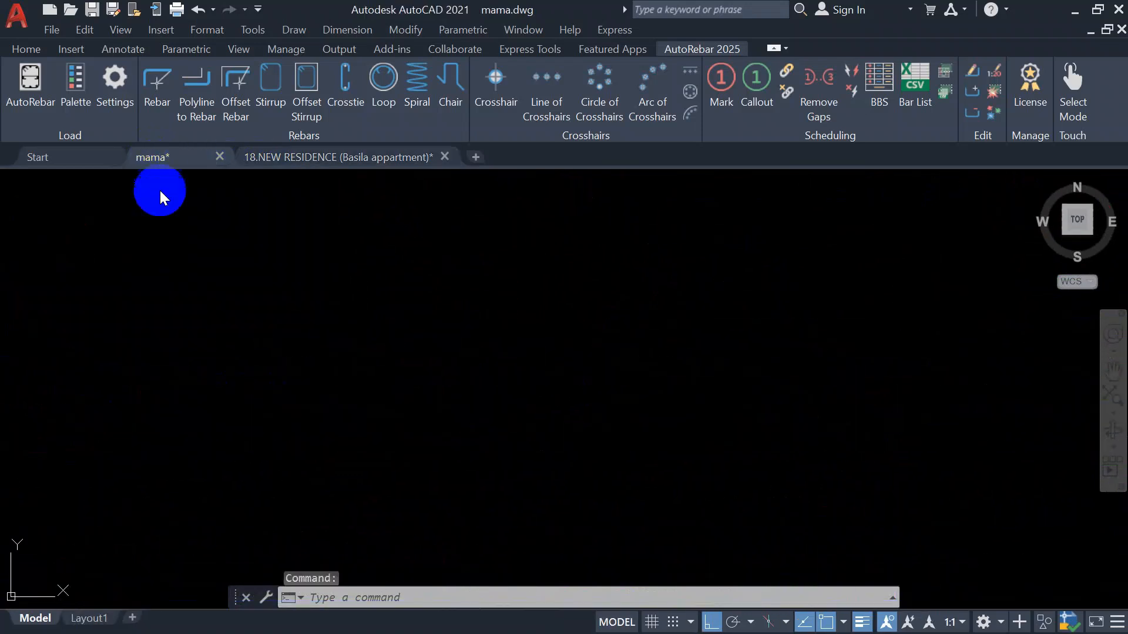
scroll(262, 306, "up", 3)
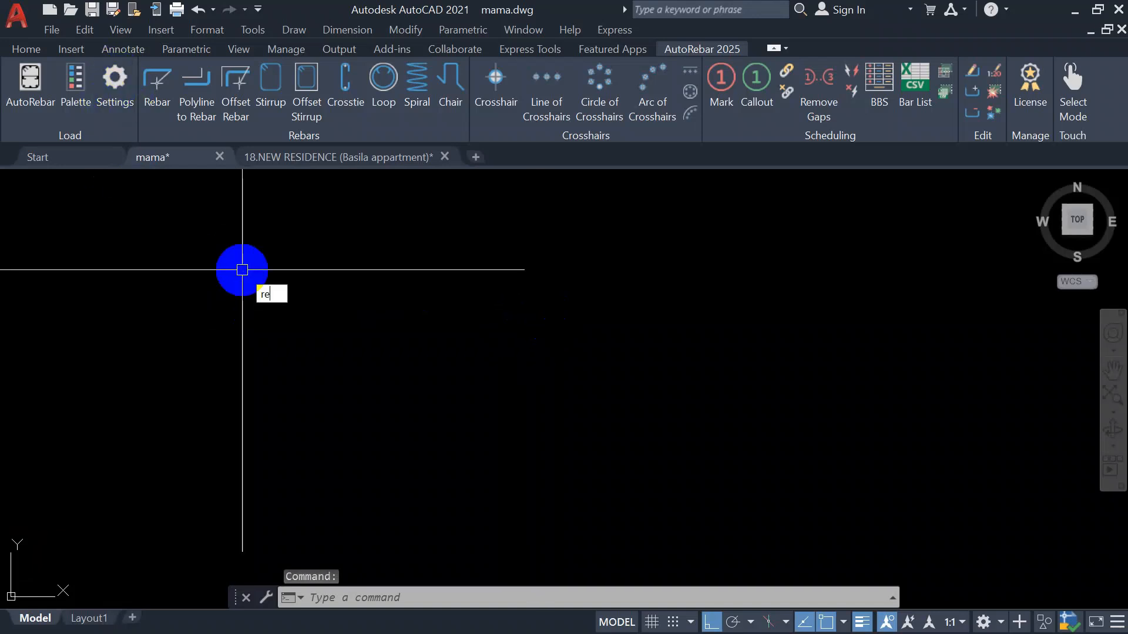
key("Return")
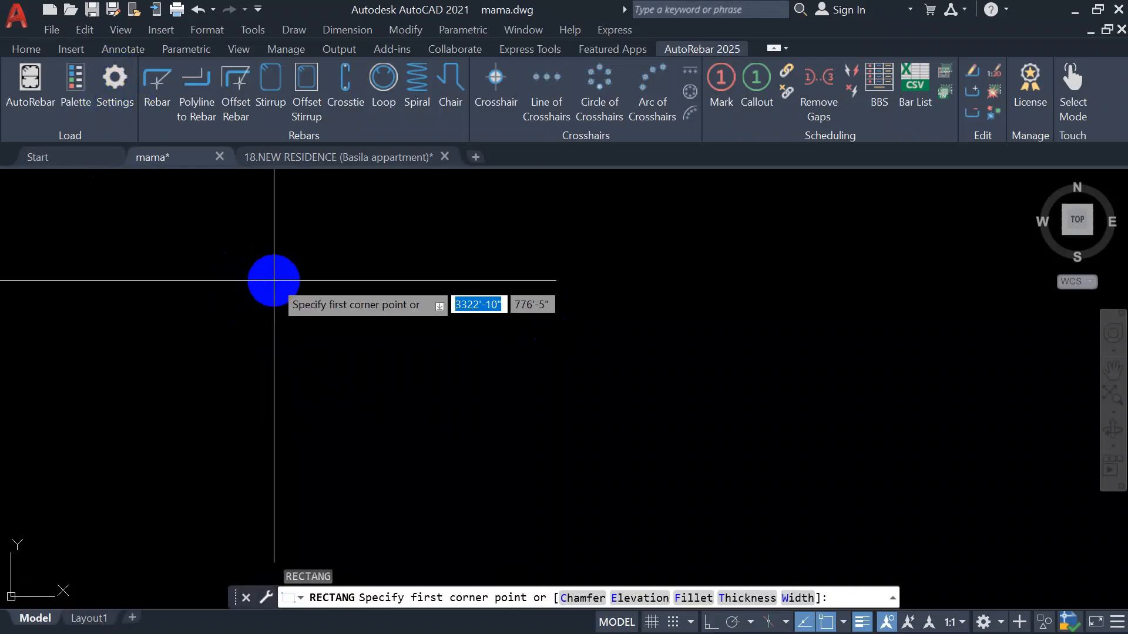
left_click(273, 280)
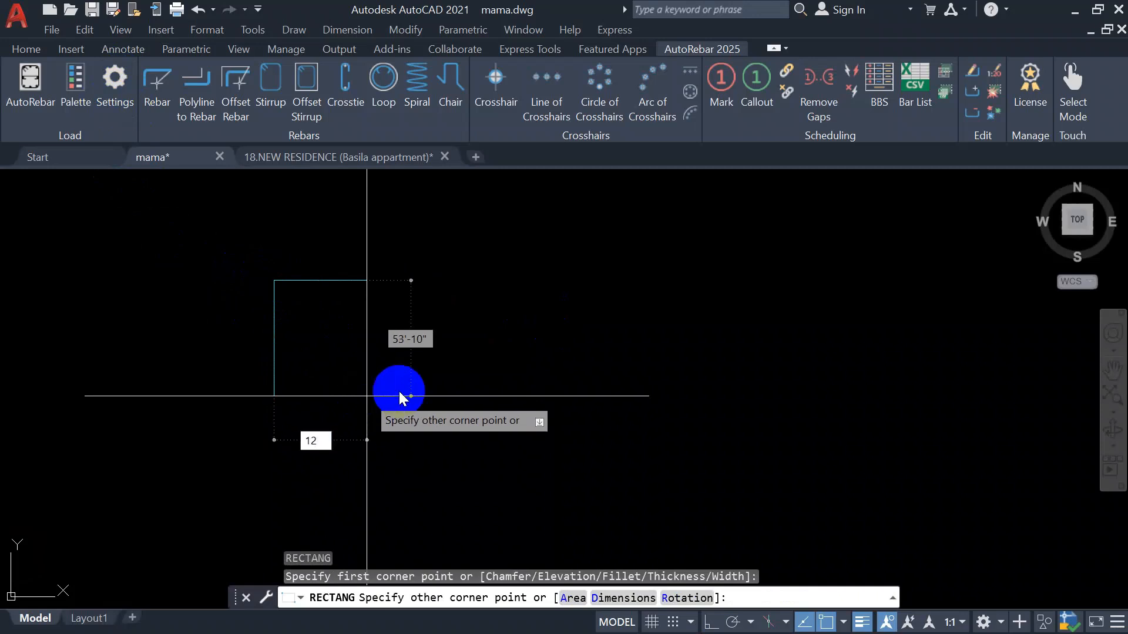
key("Tab")
type("24")
key("Return")
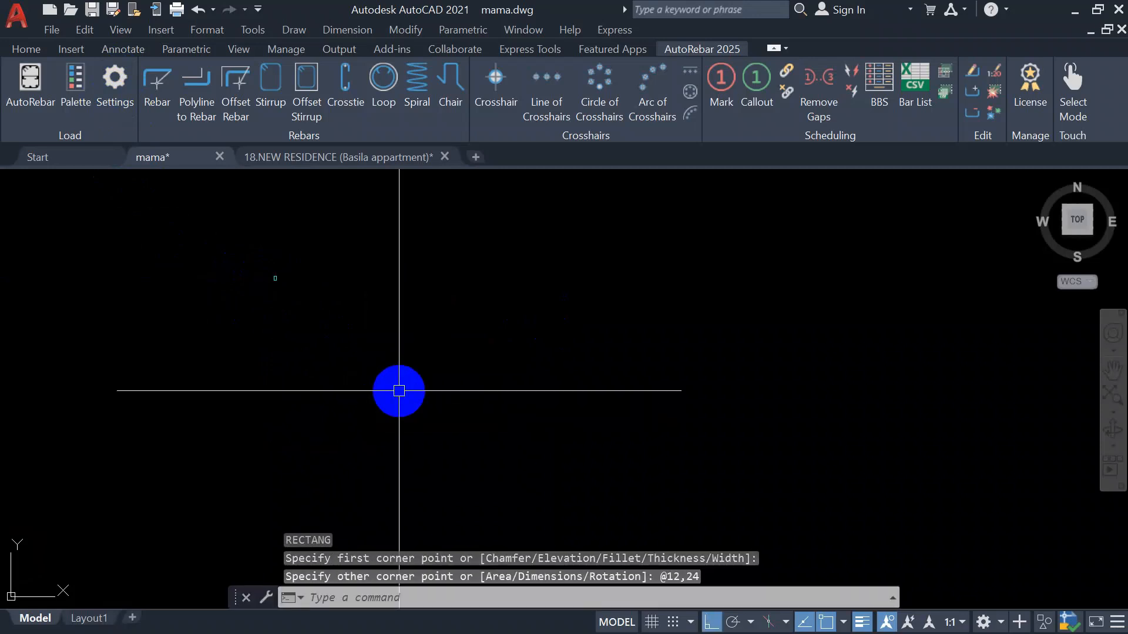
scroll(232, 260, "up", 10)
middle_click_drag(231, 260, 391, 322)
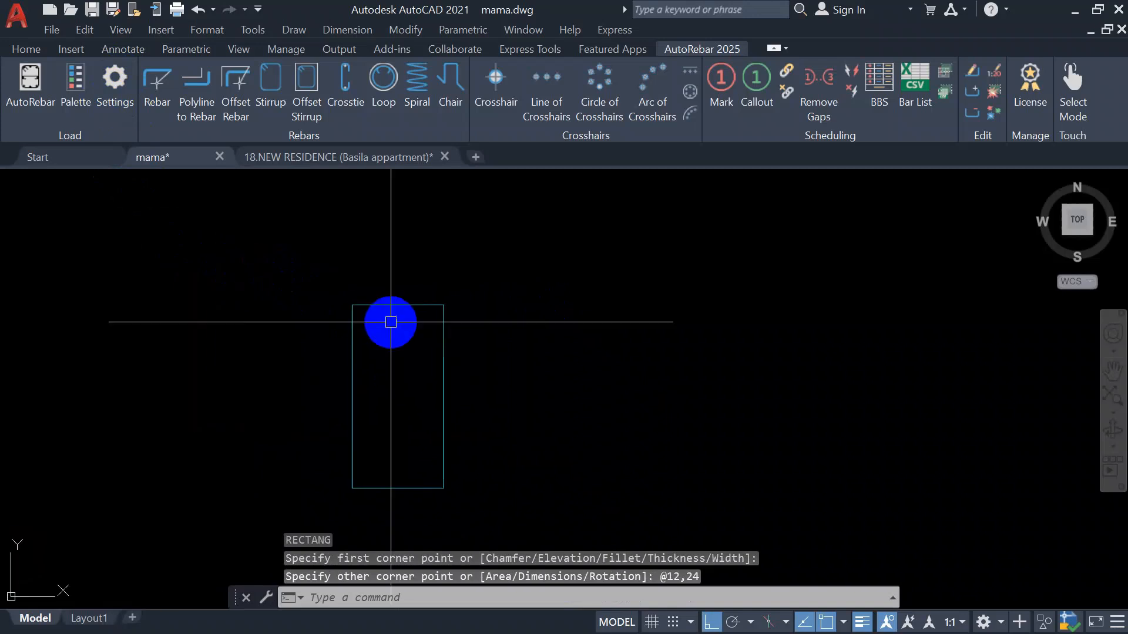
key("Escape")
key("Escape")
key("Escape")
middle_click_drag(521, 360, 511, 330)
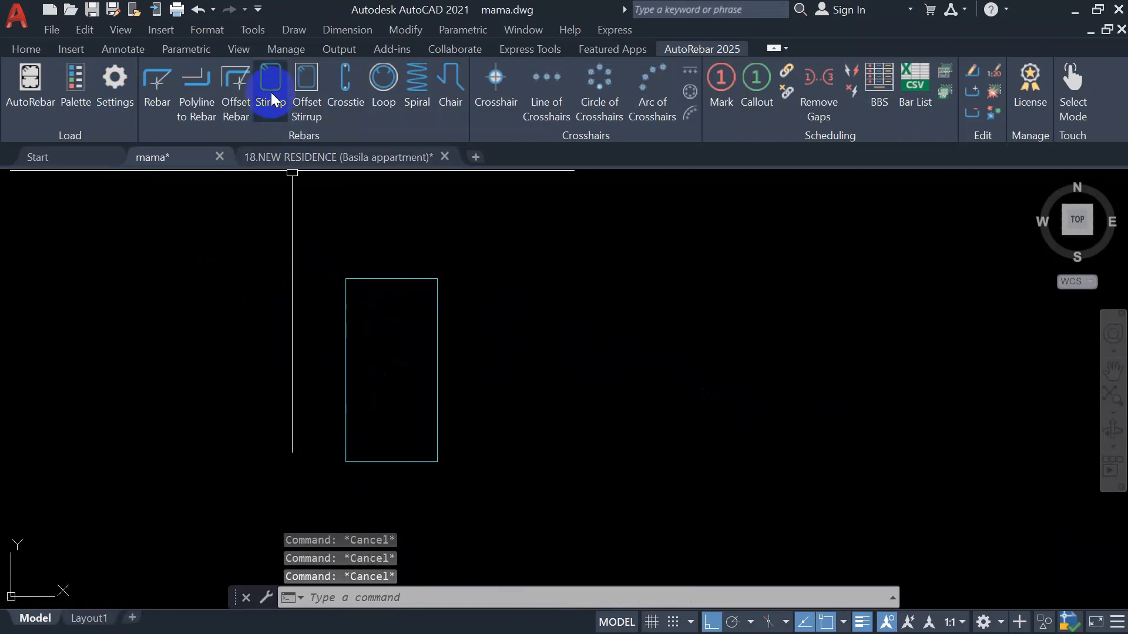
- Add a 10 mm offset stirrup with 1.5 in cover inside the rectangle, hooked at the upper-left corner, and display it as a single line
left_click(305, 88)
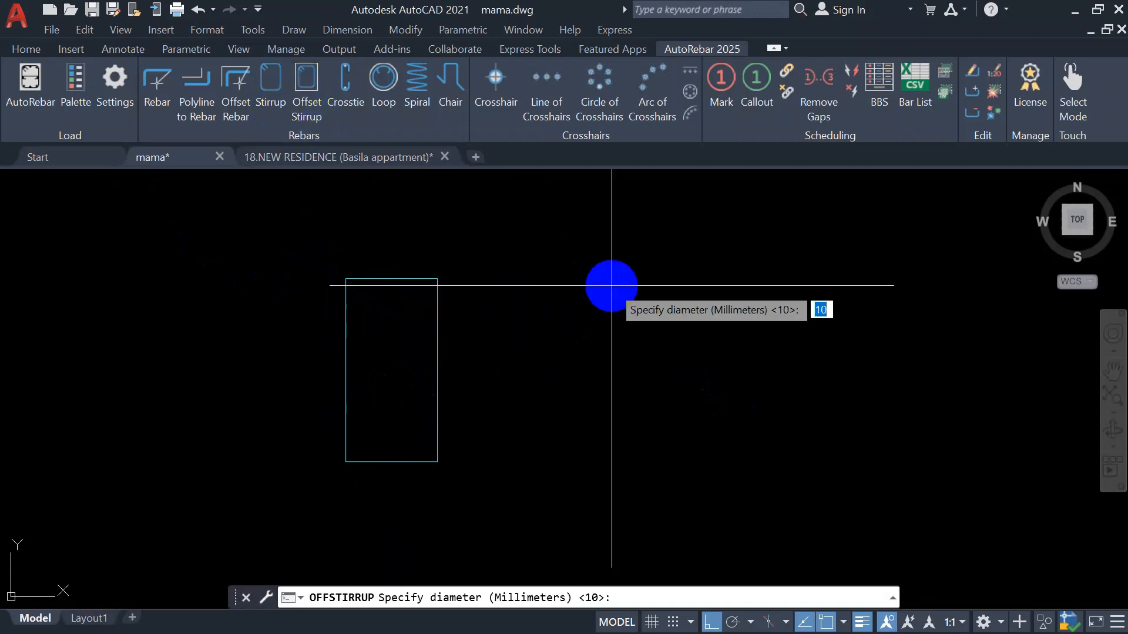
key("Return")
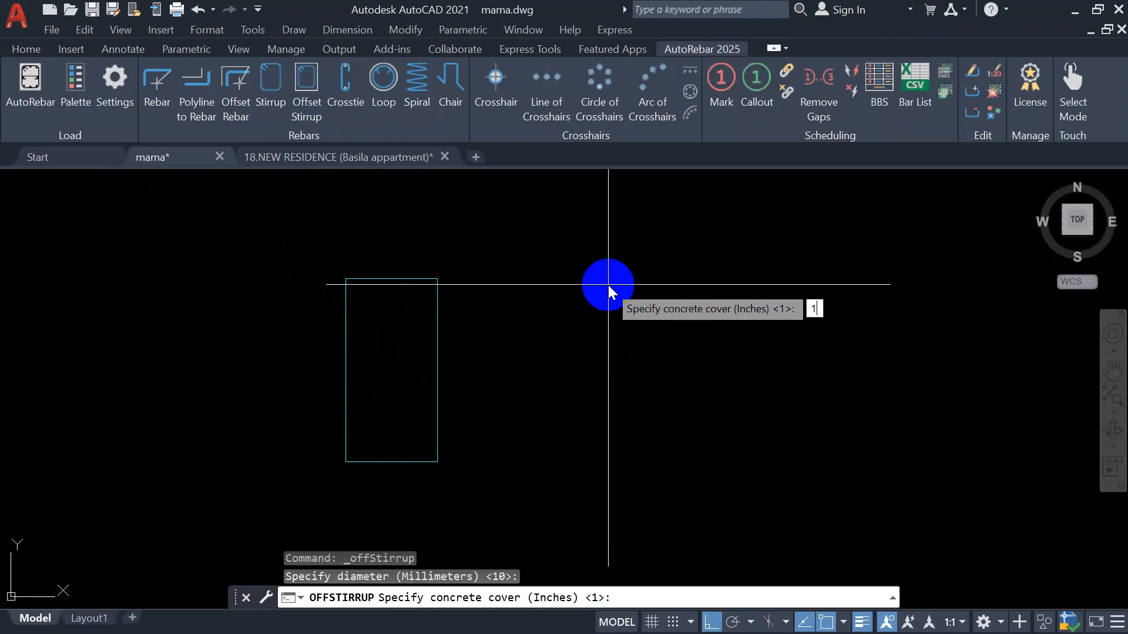
key("Return")
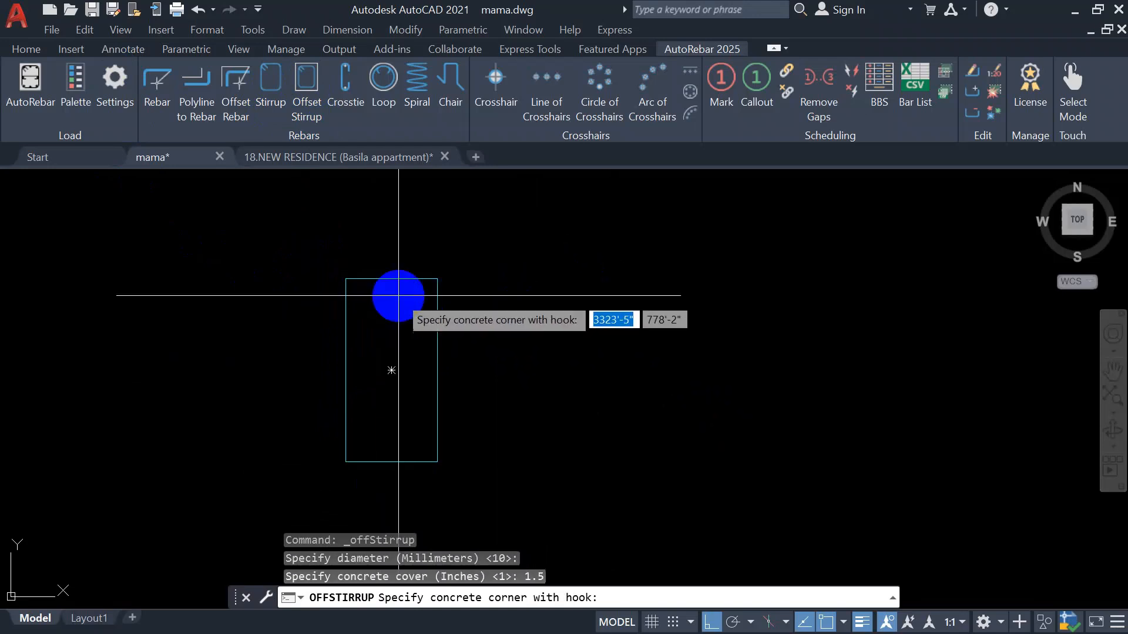
left_click(346, 279)
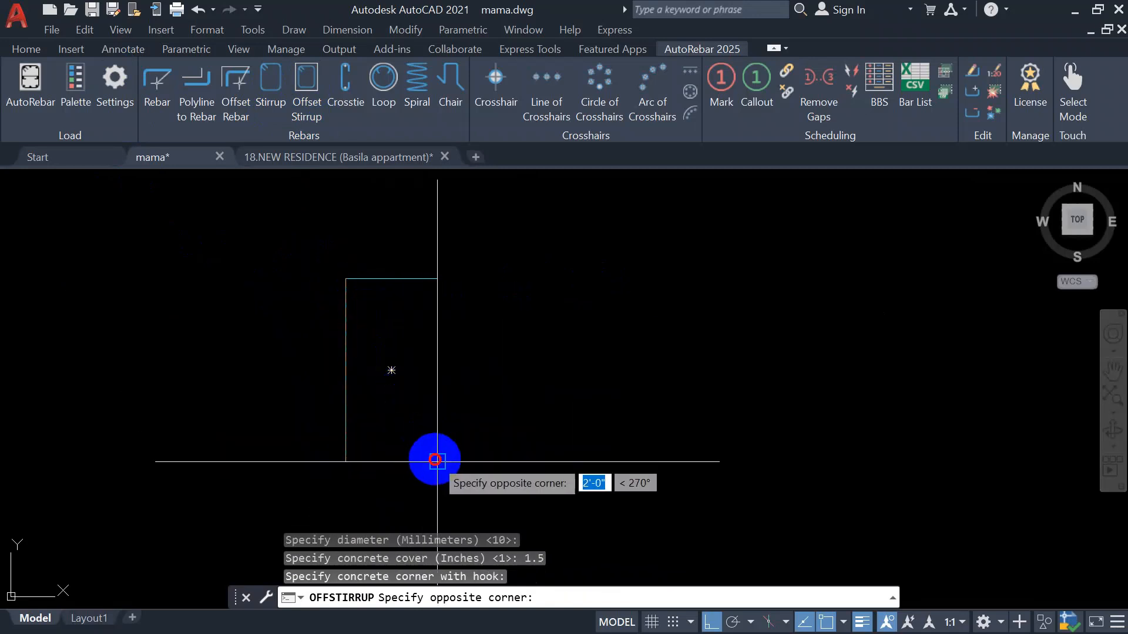
left_click(437, 463)
scroll(409, 306, "up", 2)
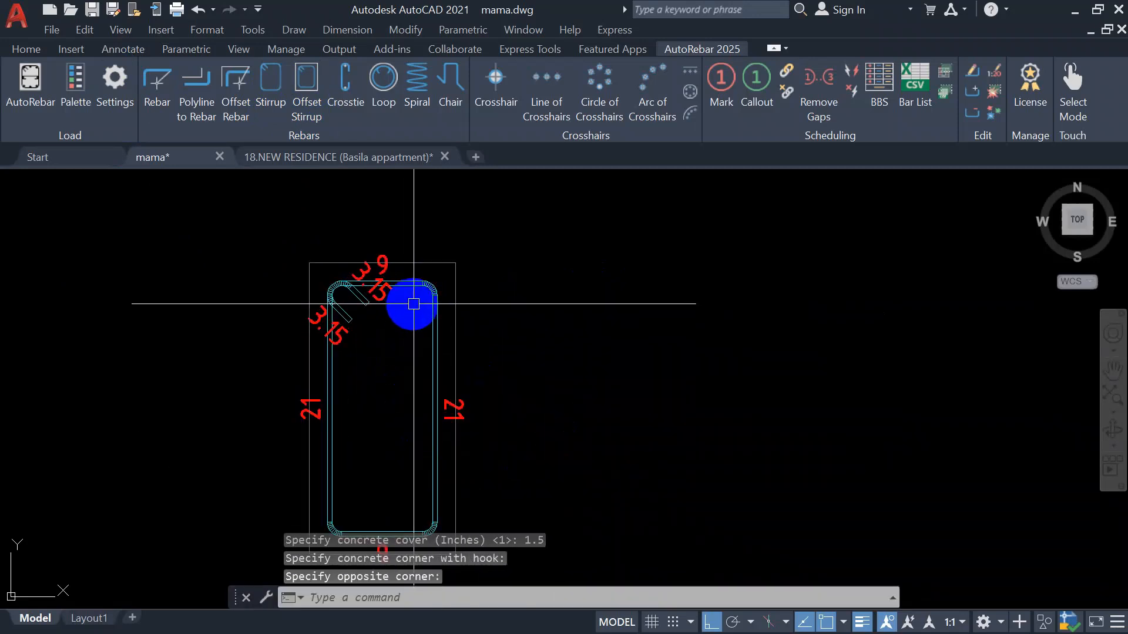
double_click(461, 303)
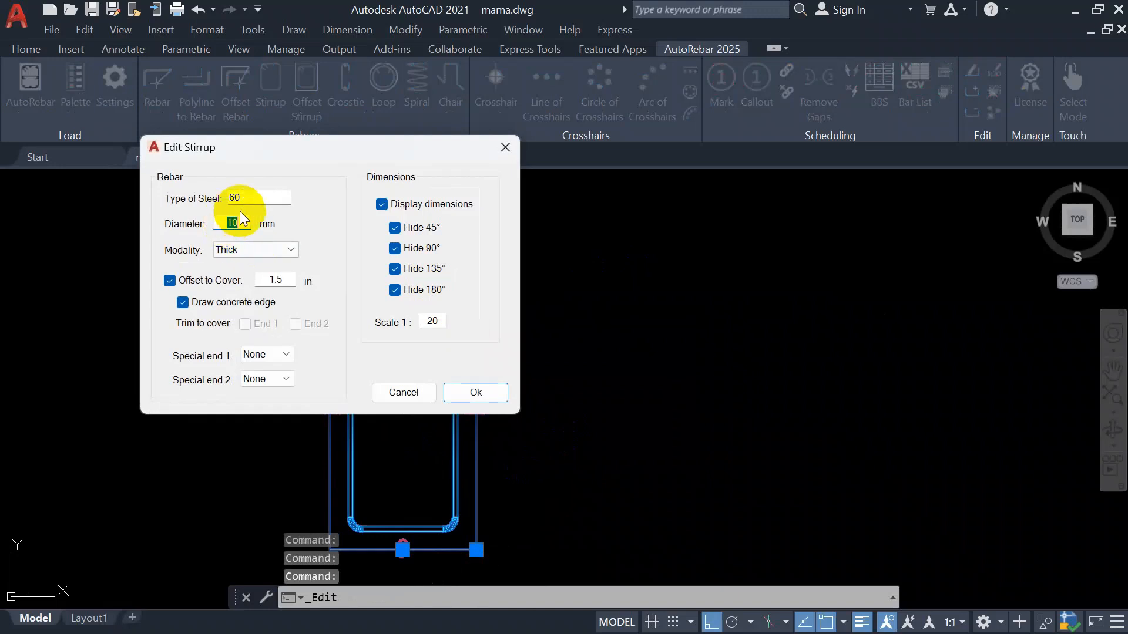
left_click(485, 396)
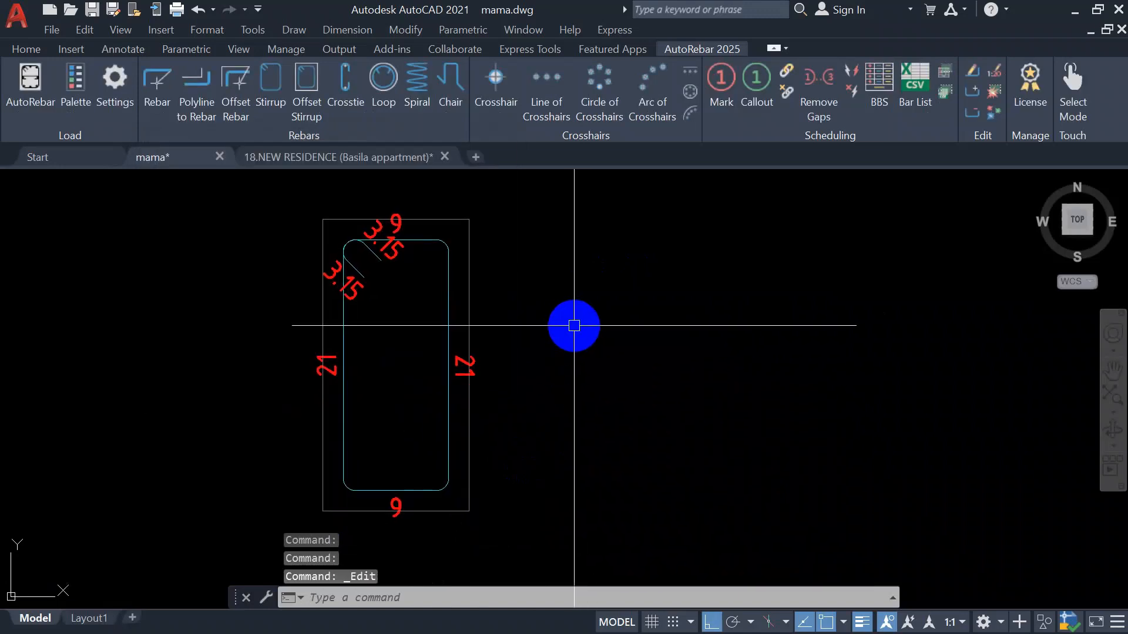
- Examine the stirrup's corner hooks, side dimensions and concrete cover within the rectangular outline
mouse_move(423, 285)
middle_mouse_down()
mouse_move(480, 315)
mouse_move(468, 421)
middle_mouse_up()
scroll(477, 276, "up", 2)
scroll(476, 278, "down", 6)
scroll(481, 379, "up", 6)
scroll(481, 377, "down", 2)
scroll(380, 282, "up", 1)
scroll(362, 328, "up", 3)
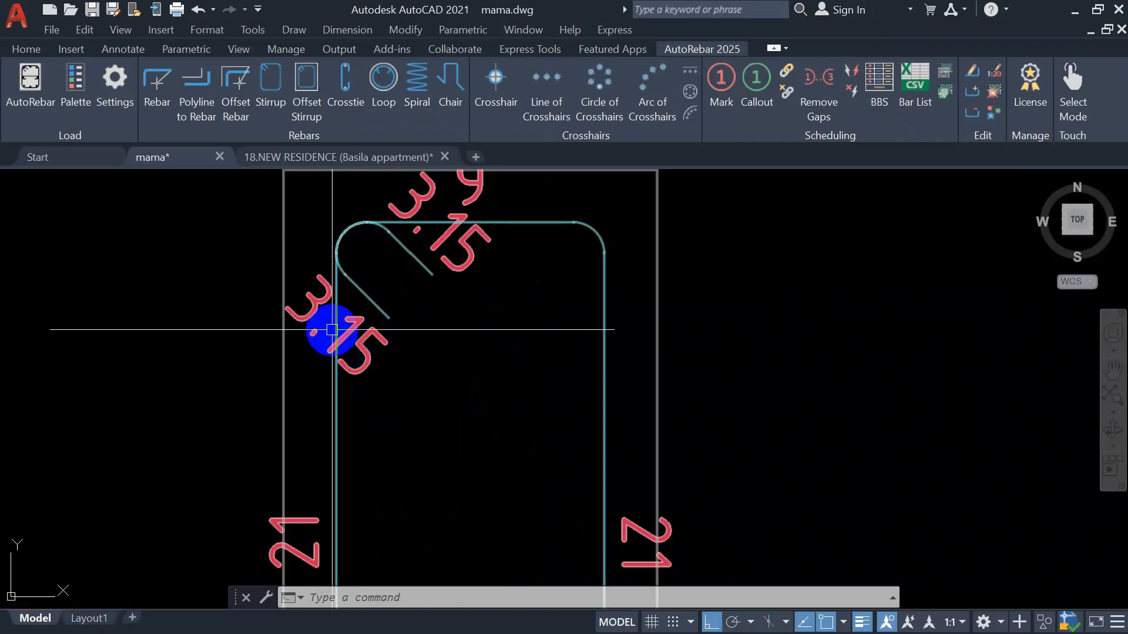
scroll(332, 330, "down", 2)
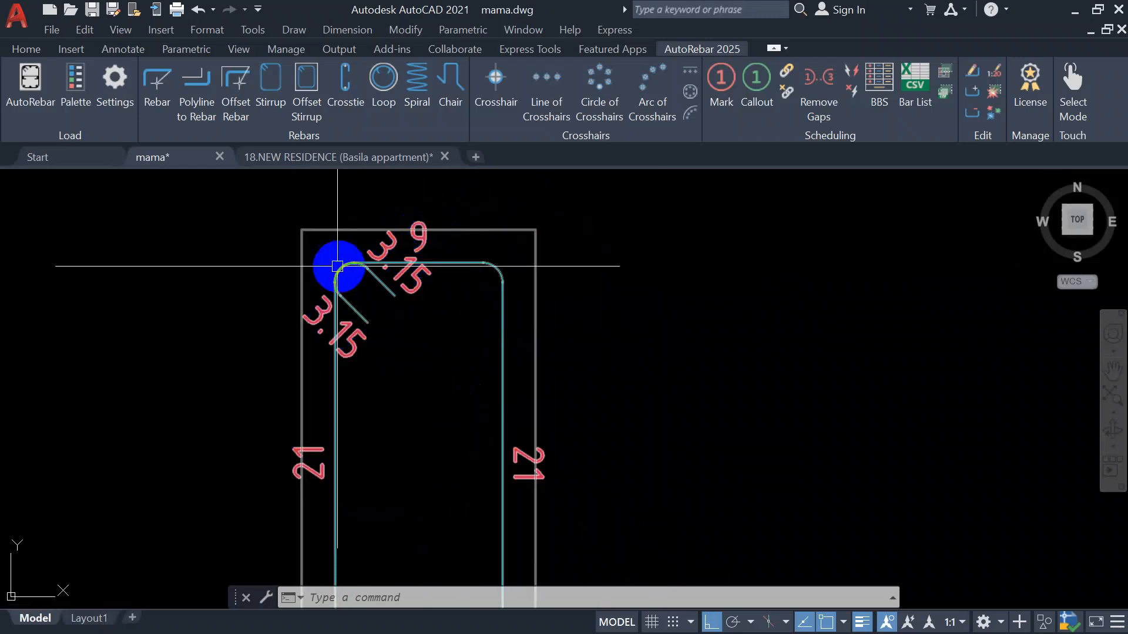
middle_click_drag(420, 370, 340, 284)
scroll(416, 521, "down", 2)
middle_click_drag(459, 398, 458, 456)
scroll(479, 333, "up", 2)
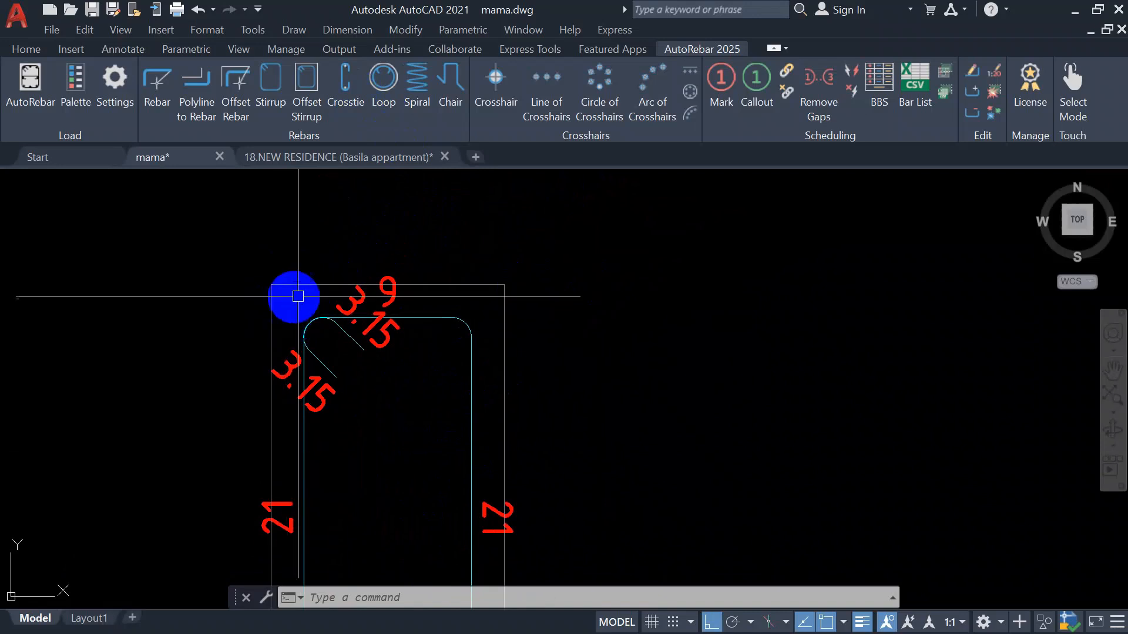
scroll(417, 300, "down", 2)
middle_click_drag(378, 297, 354, 294)
mouse_move(436, 395)
middle_mouse_down()
mouse_move(375, 401)
mouse_move(351, 417)
middle_mouse_up()
middle_click_drag(321, 298, 348, 341)
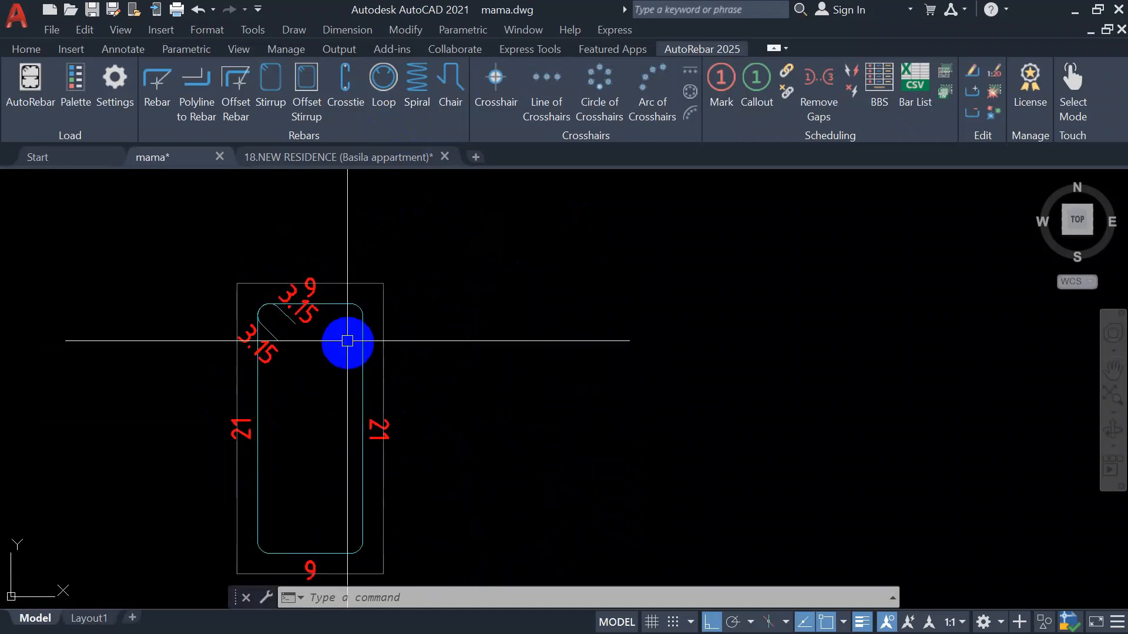
scroll(326, 295, "up", 2)
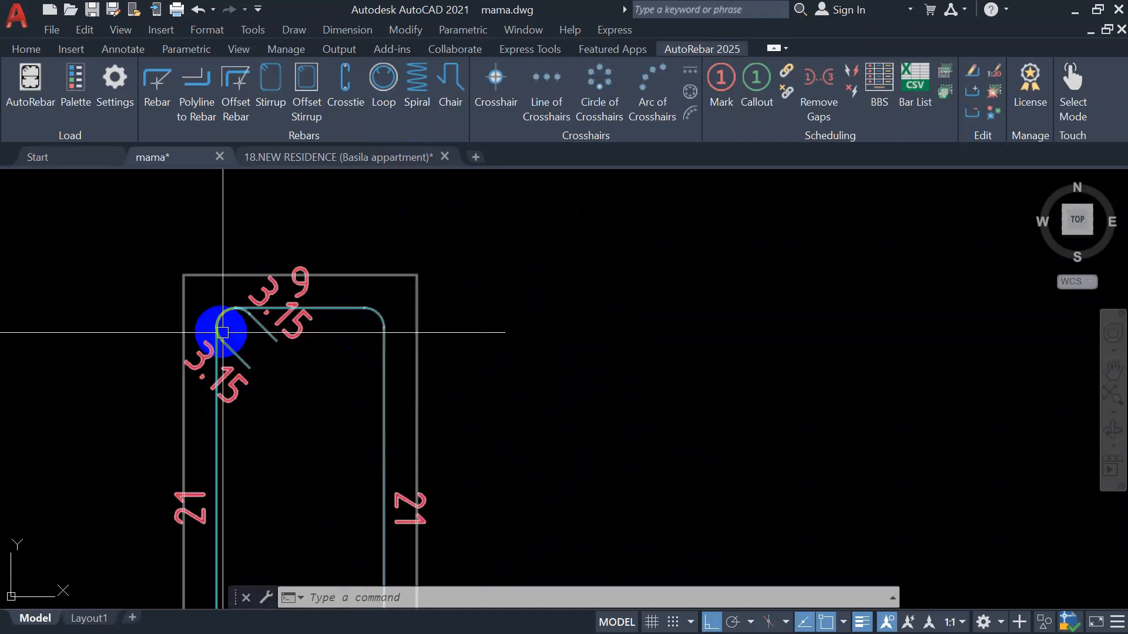
middle_click_drag(257, 423, 280, 266)
middle_click_drag(321, 423, 226, 439)
middle_click_drag(228, 350, 247, 421)
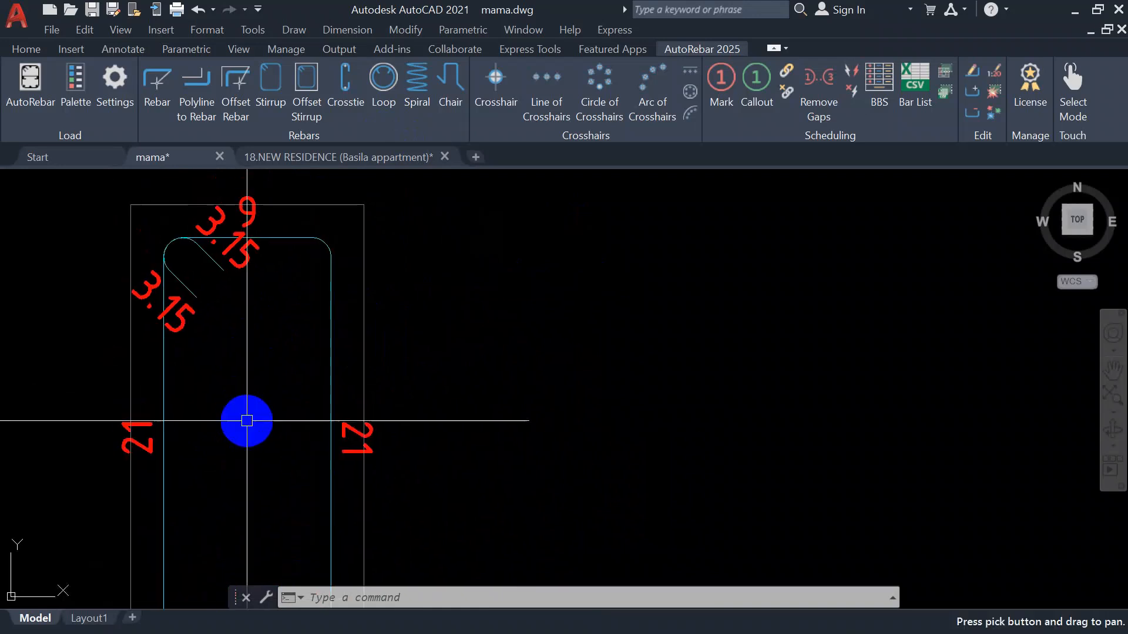
scroll(288, 305, "down", 2)
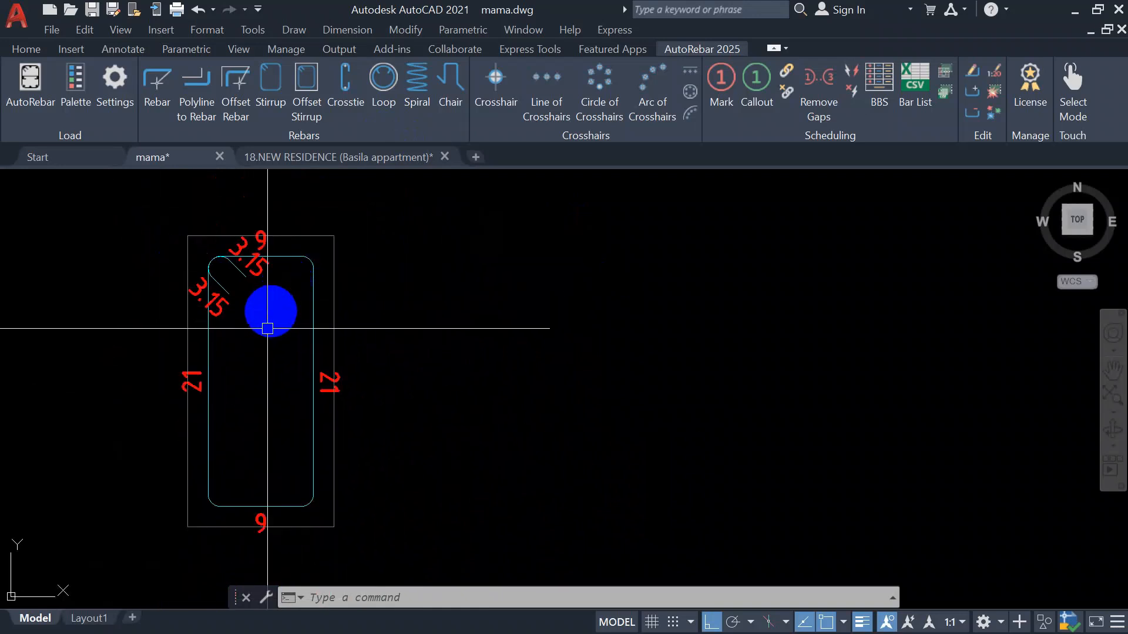
mouse_move(292, 305)
middle_mouse_down()
mouse_move(290, 386)
mouse_move(312, 329)
middle_mouse_up()
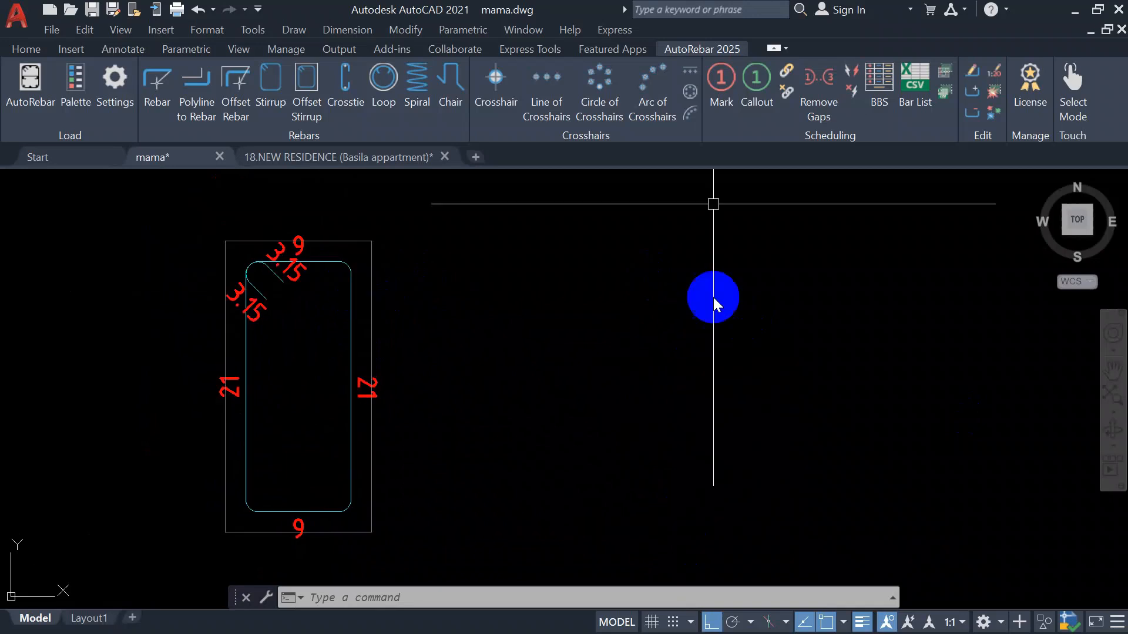
- Mark the stirrup with a rebar label placed beside the section and stretched out into a single line
left_click(722, 88)
left_click(350, 306)
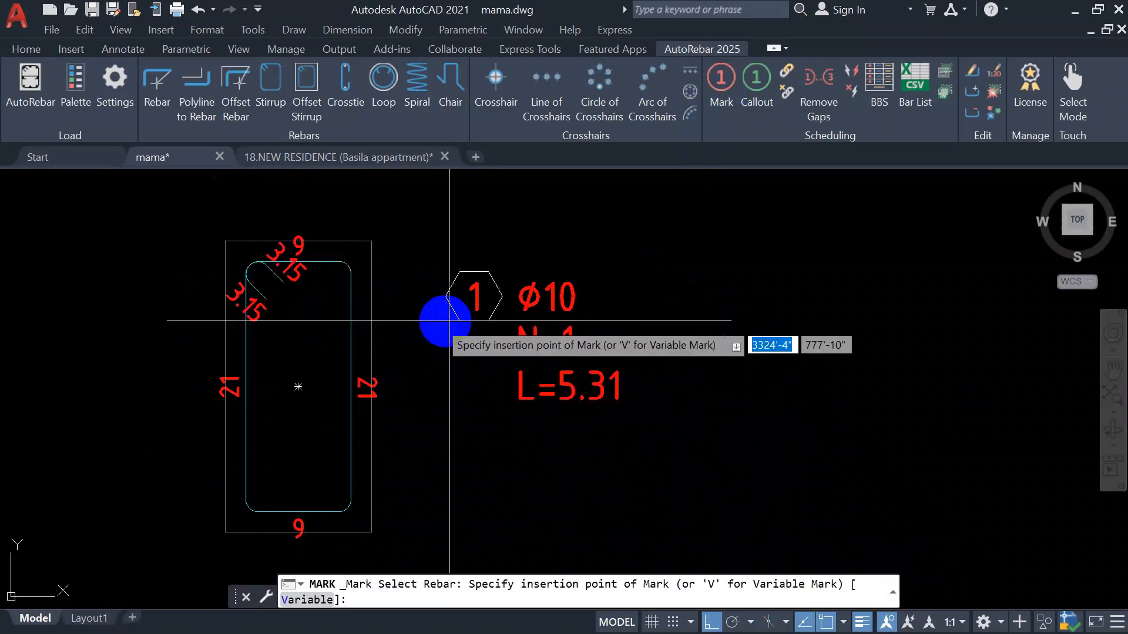
left_click(496, 289)
left_click(840, 319)
middle_click_drag(869, 420, 830, 437)
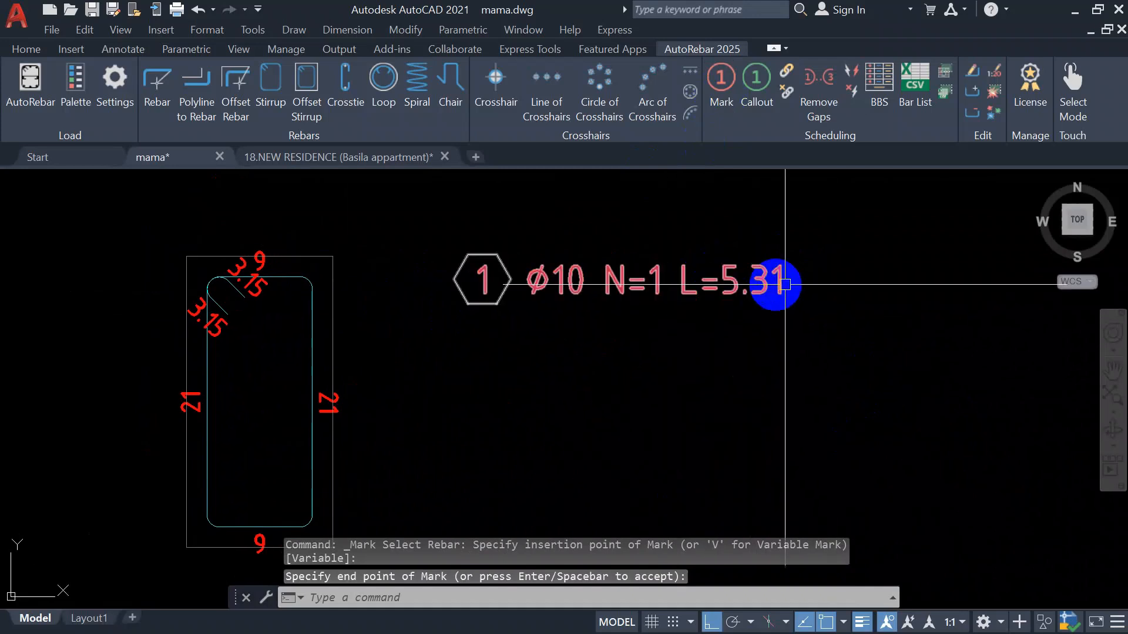
middle_click_drag(713, 308, 639, 334)
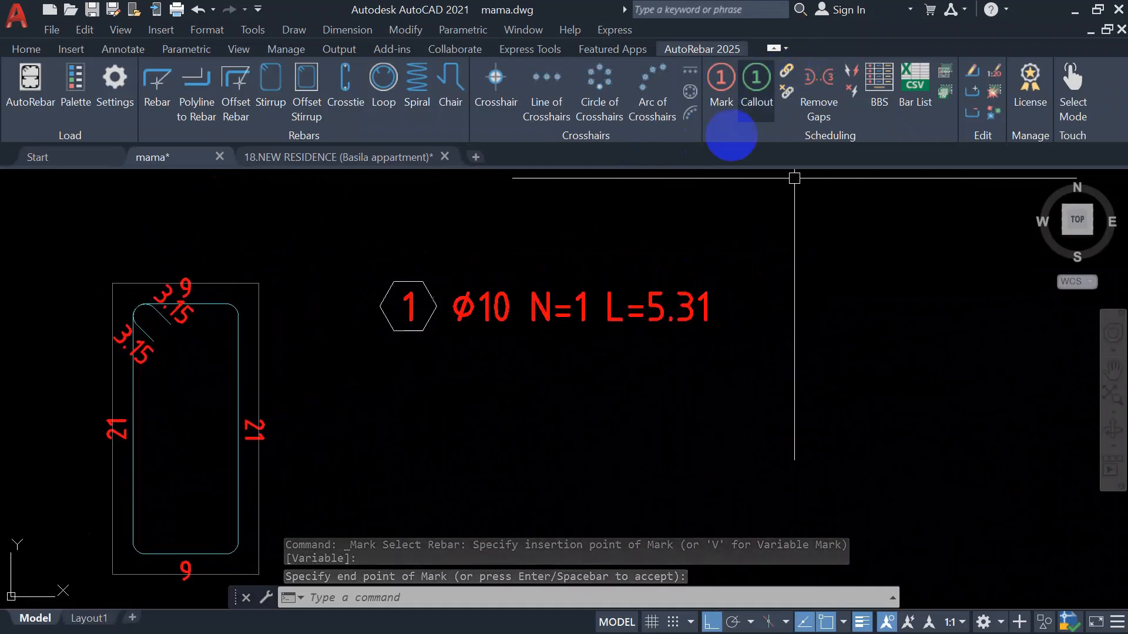
- Add a callout linked to the stirrup's mark 1 and place it just below the mark
left_click(756, 82)
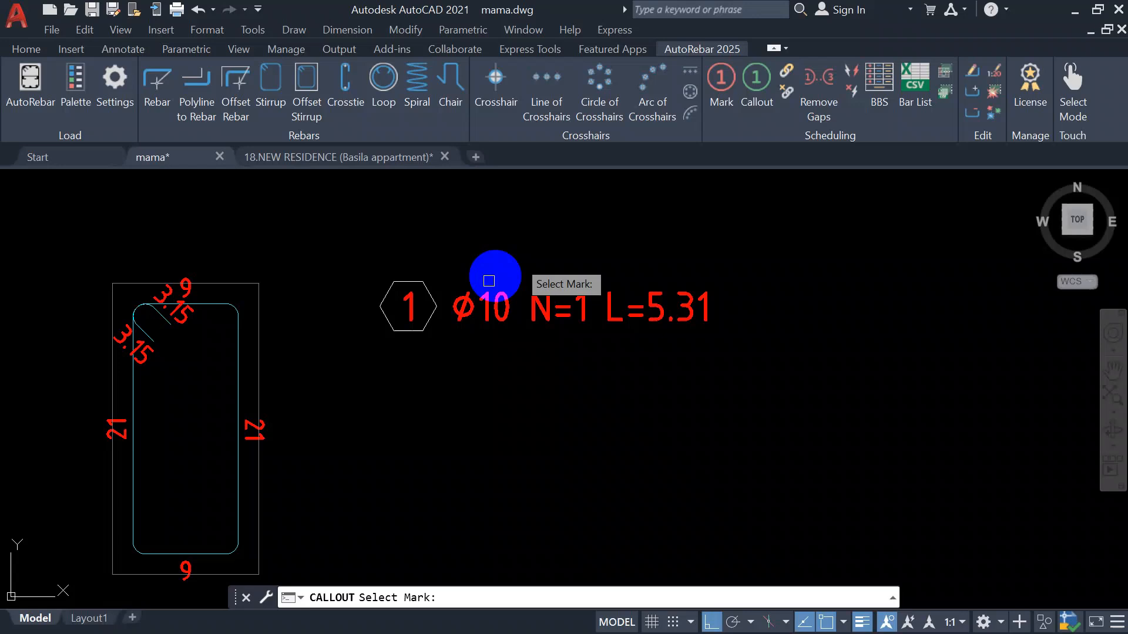
left_click(419, 318)
left_click(406, 305)
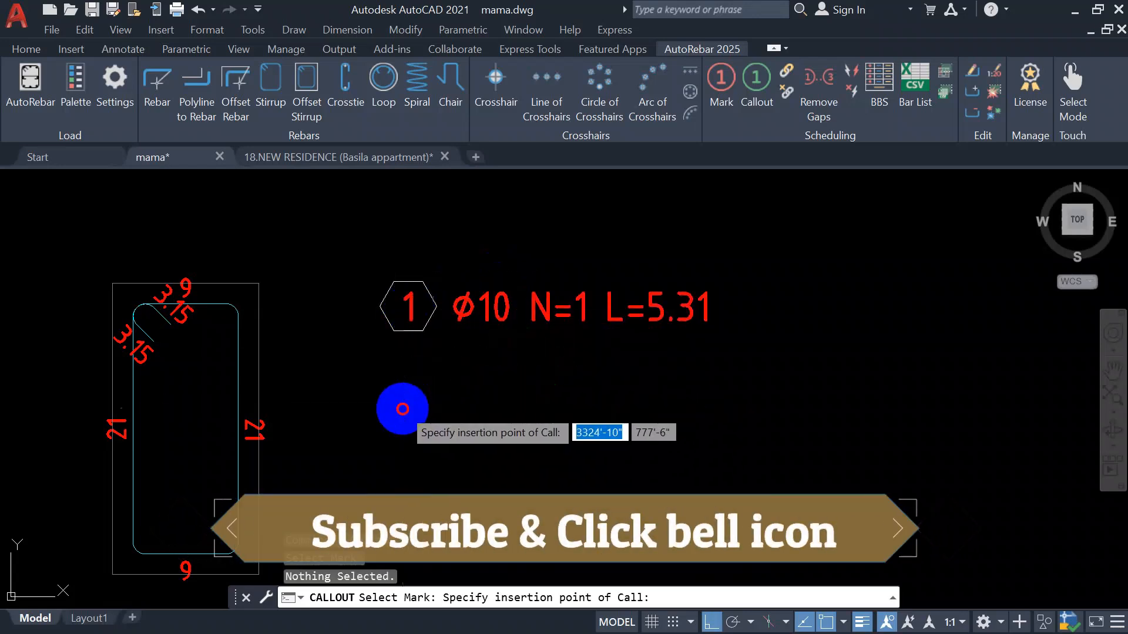
left_click(402, 409)
scroll(649, 385, "down", 4)
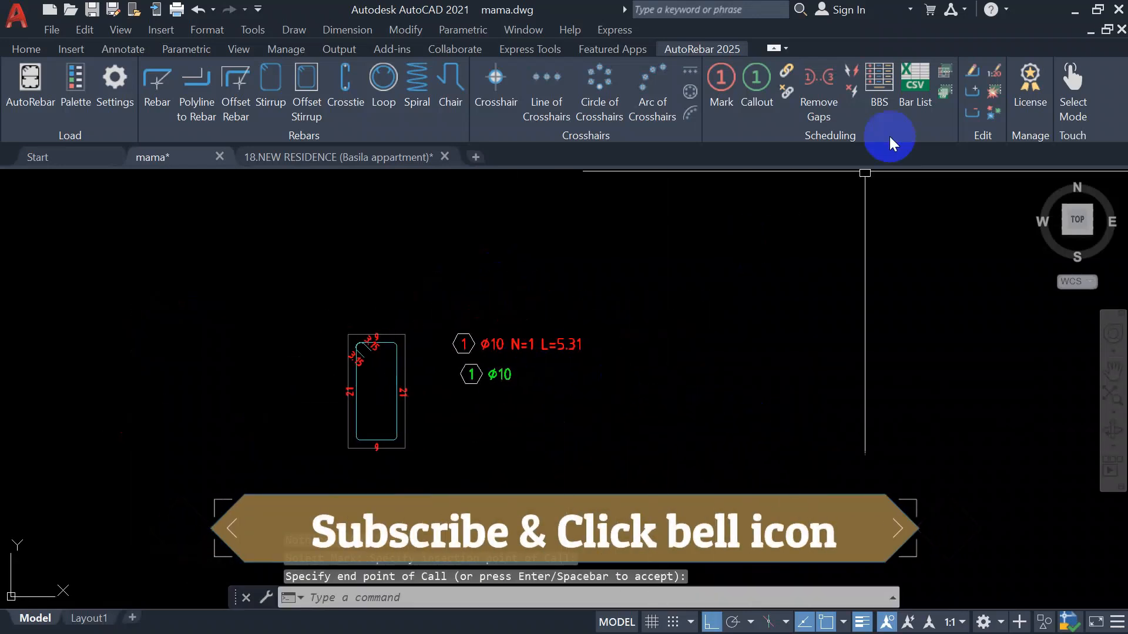
- Generate the bar bending schedule and insert it beside the marked stirrup section
left_click(879, 82)
scroll(569, 254, "down", 4)
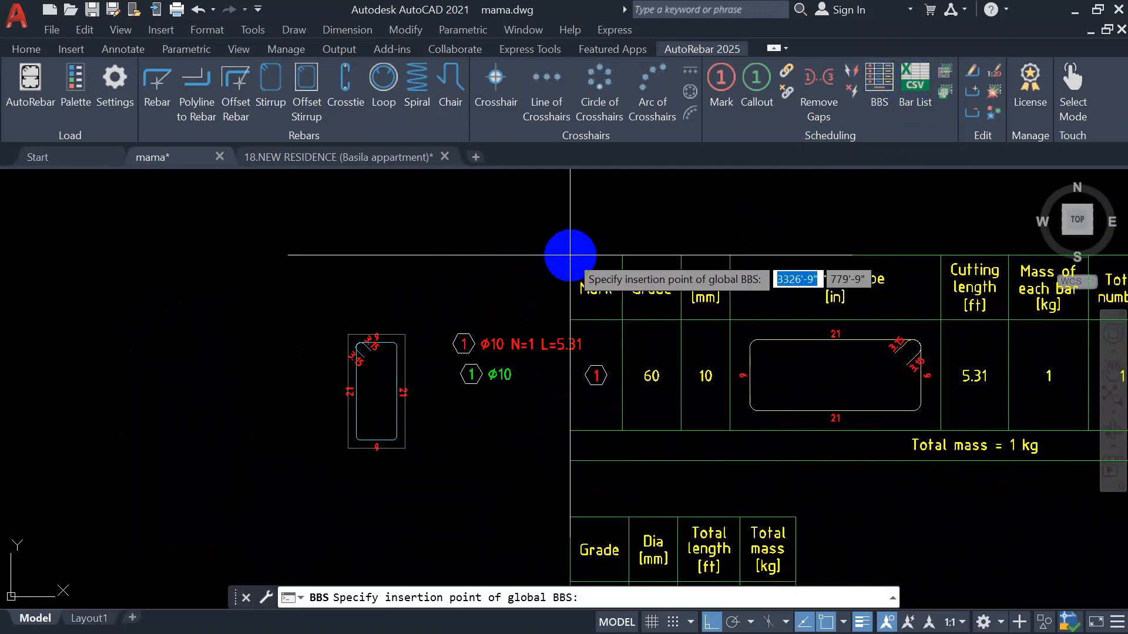
scroll(664, 384, "up", 4)
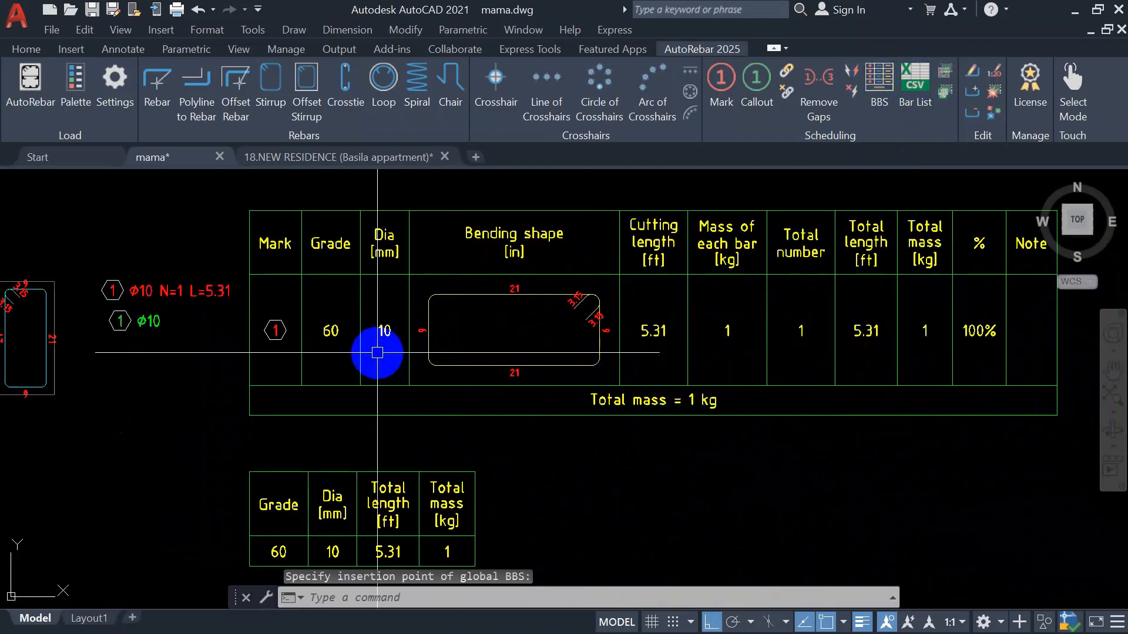
- Examine the schedule's bending shape, cutting length, number and mass columns, and the summary table by grade and diameter
scroll(345, 359, "up", 4)
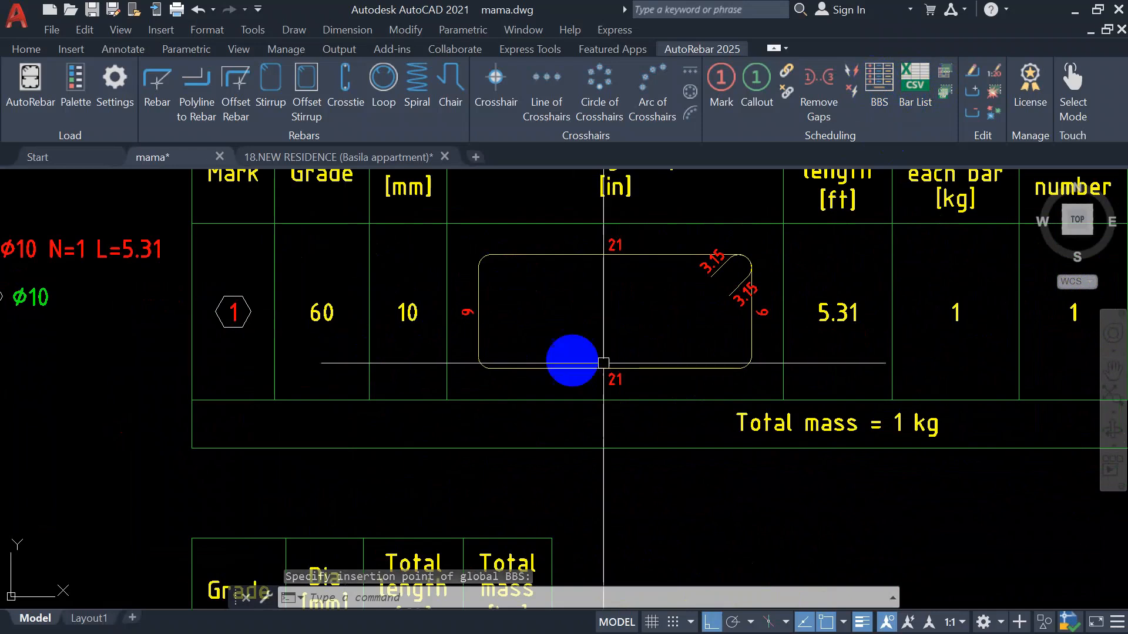
scroll(654, 390, "down", 2)
left_click(642, 449)
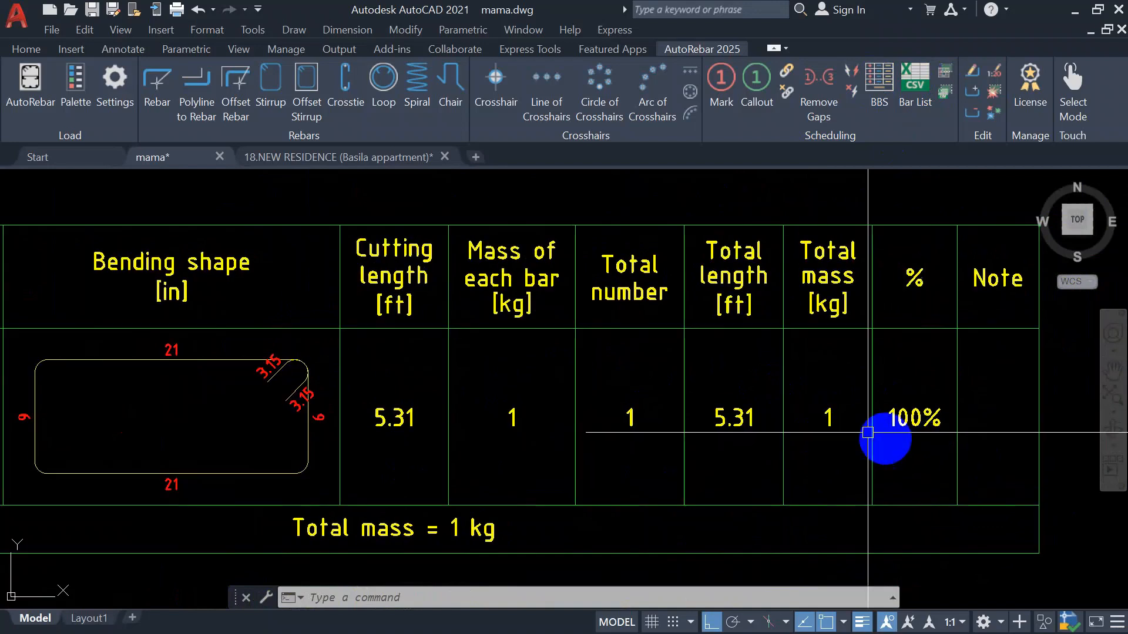
scroll(583, 390, "down", 2)
scroll(486, 433, "up", 2)
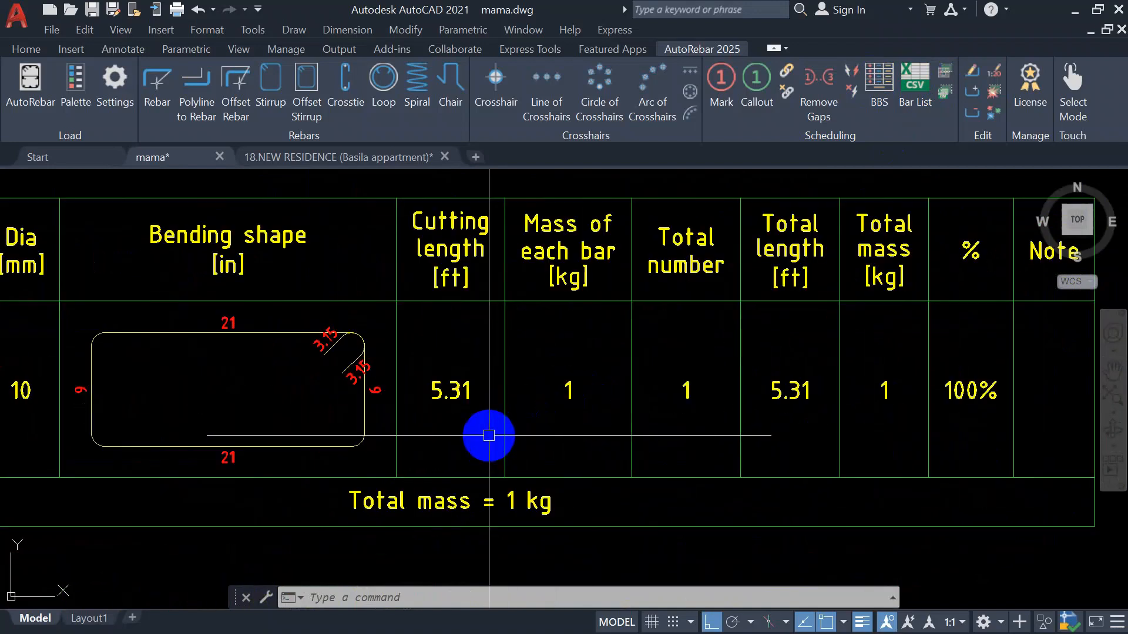
middle_click_drag(516, 453, 545, 386)
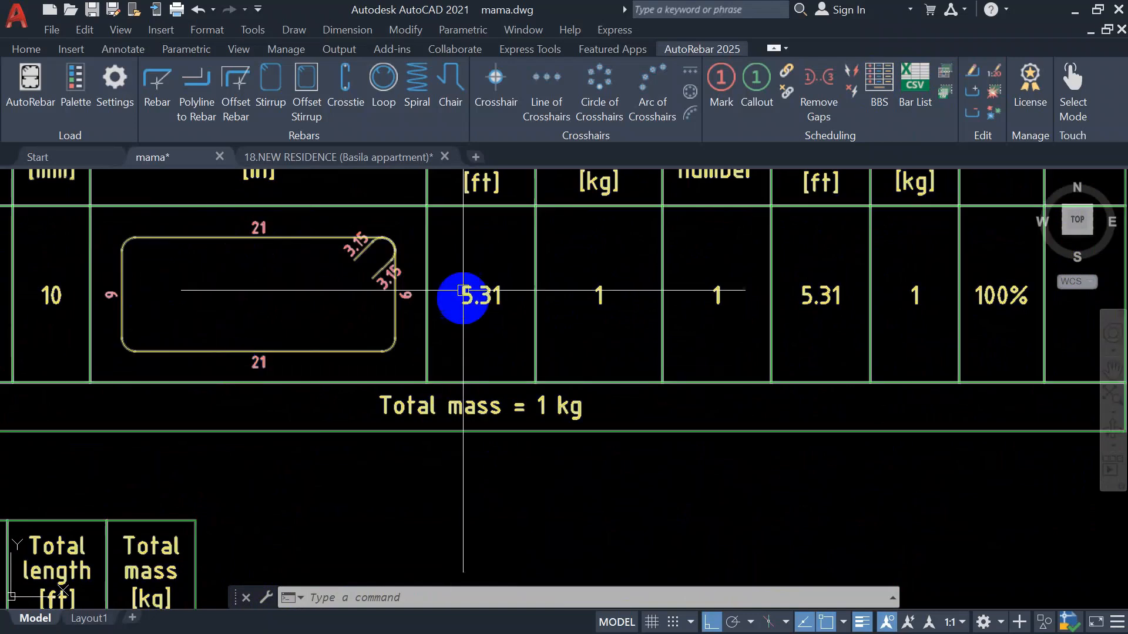
scroll(438, 294, "down", 3)
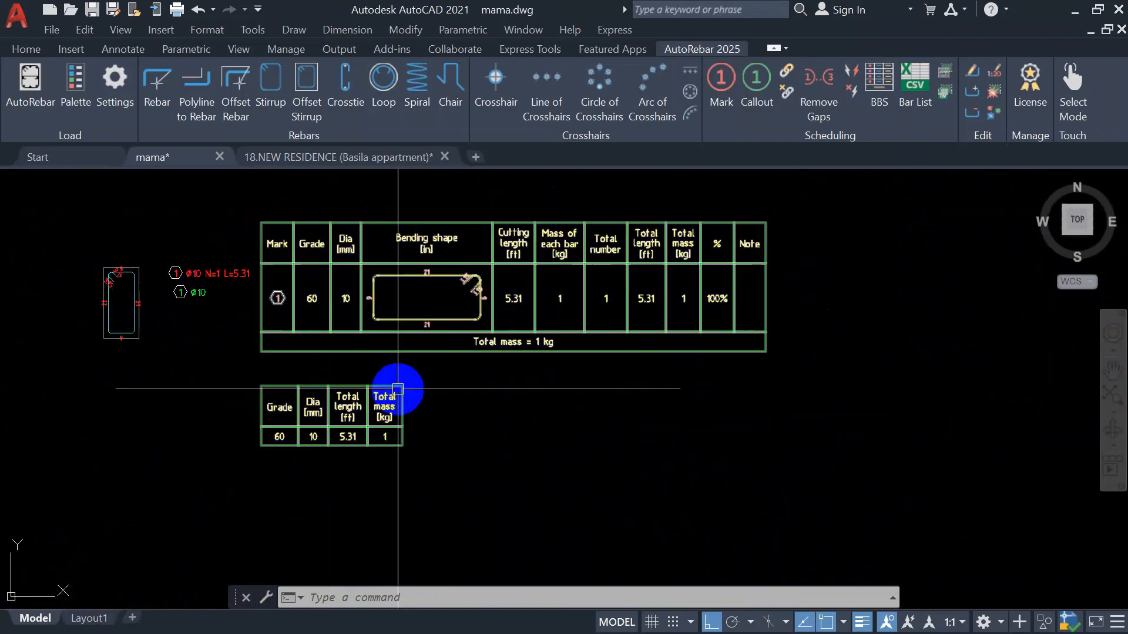
scroll(309, 445, "up", 3)
scroll(429, 429, "up", 2)
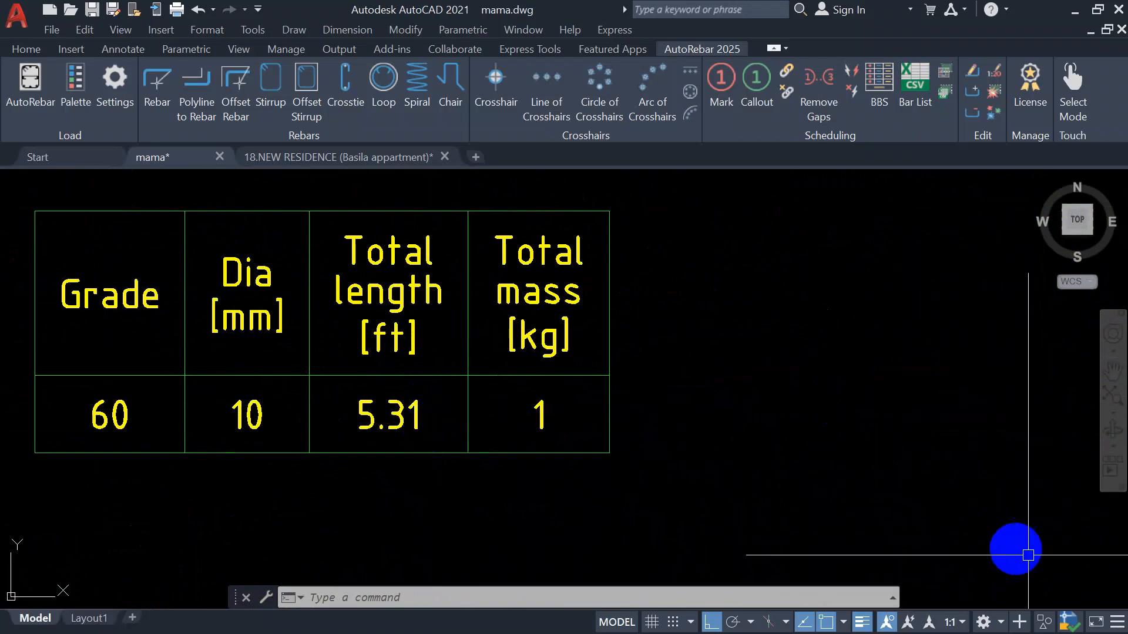
middle_click_drag(568, 426, 614, 469)
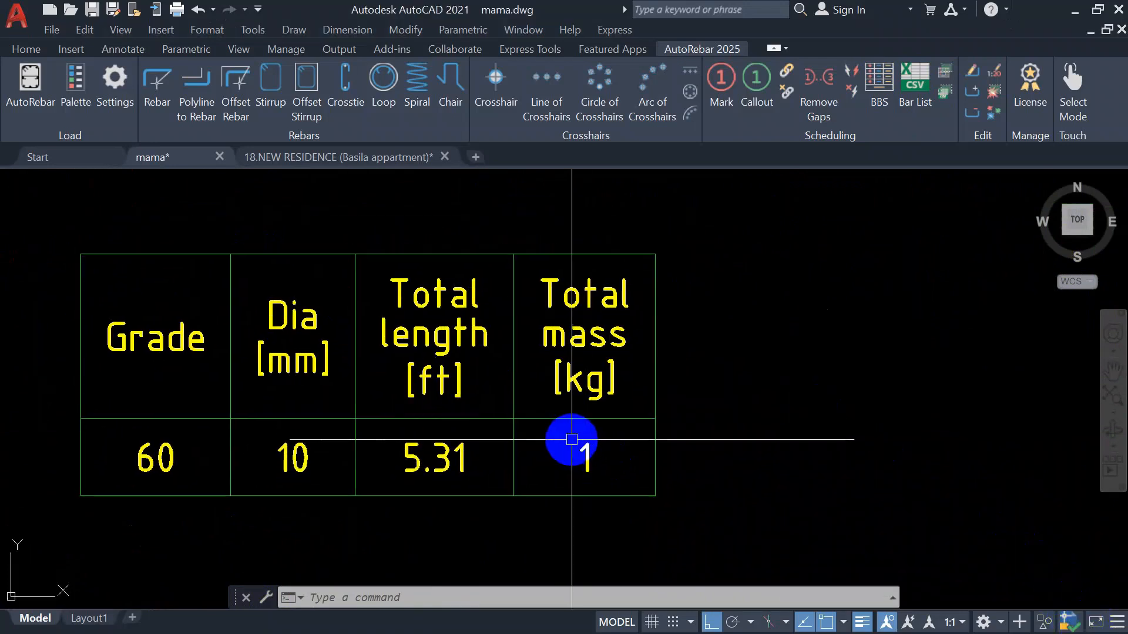
middle_click_drag(449, 460, 521, 455)
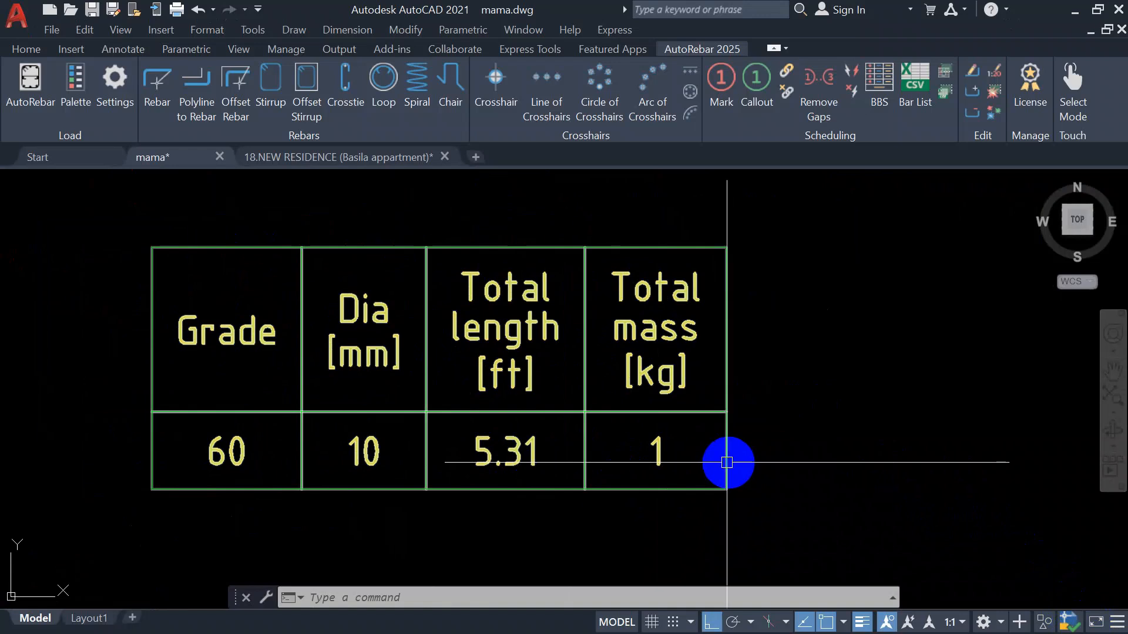
- Compare the stirrup section with its mark and callout against the bending schedule
scroll(390, 378, "down", 8)
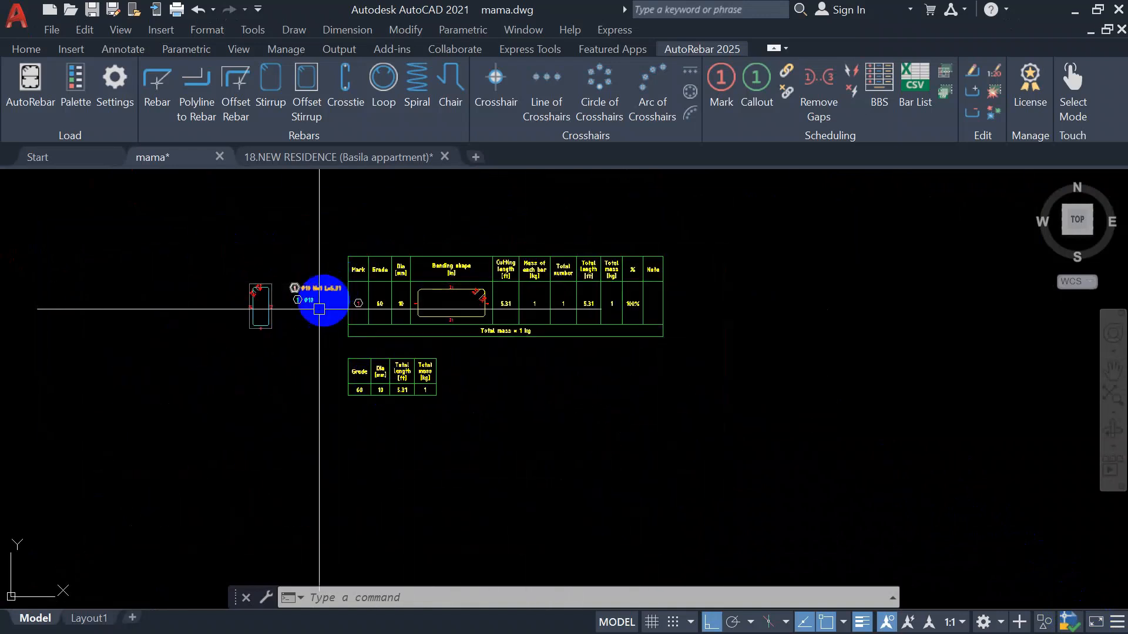
scroll(300, 345, "up", 2)
middle_click_drag(270, 293, 334, 368)
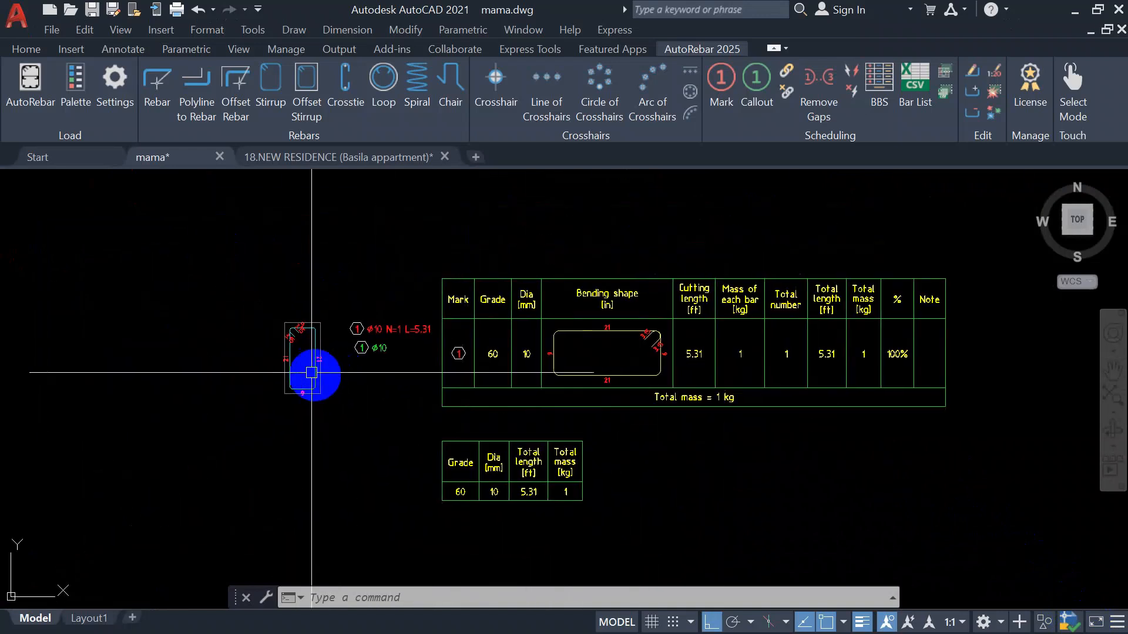
scroll(311, 372, "up", 7)
scroll(357, 349, "down", 4)
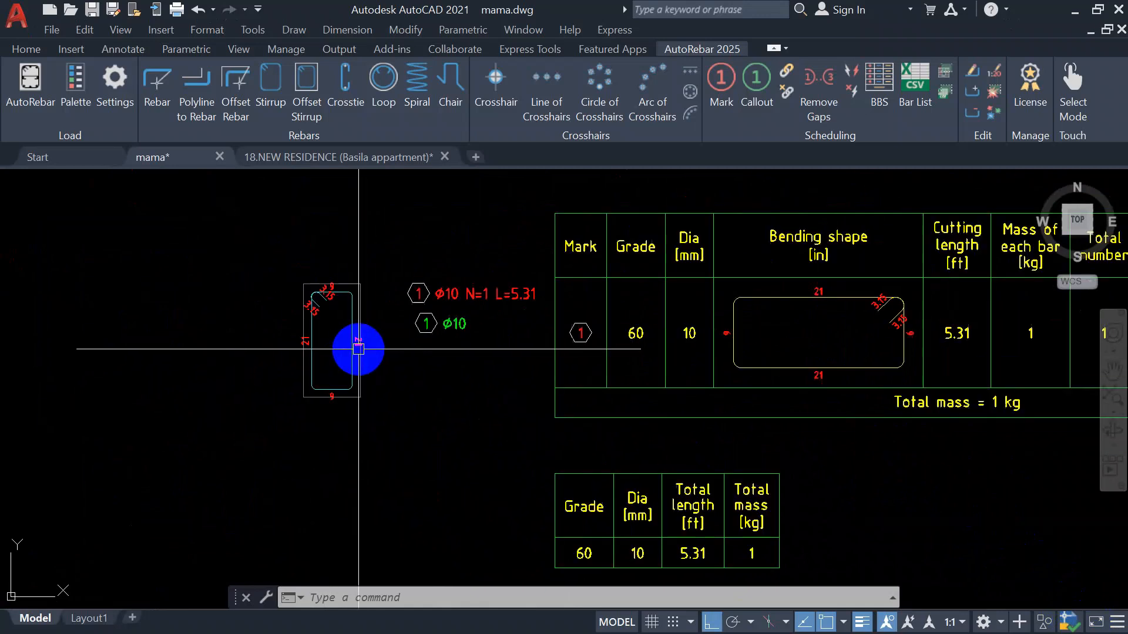
middle_click_drag(798, 405, 738, 393)
scroll(280, 288, "up", 2)
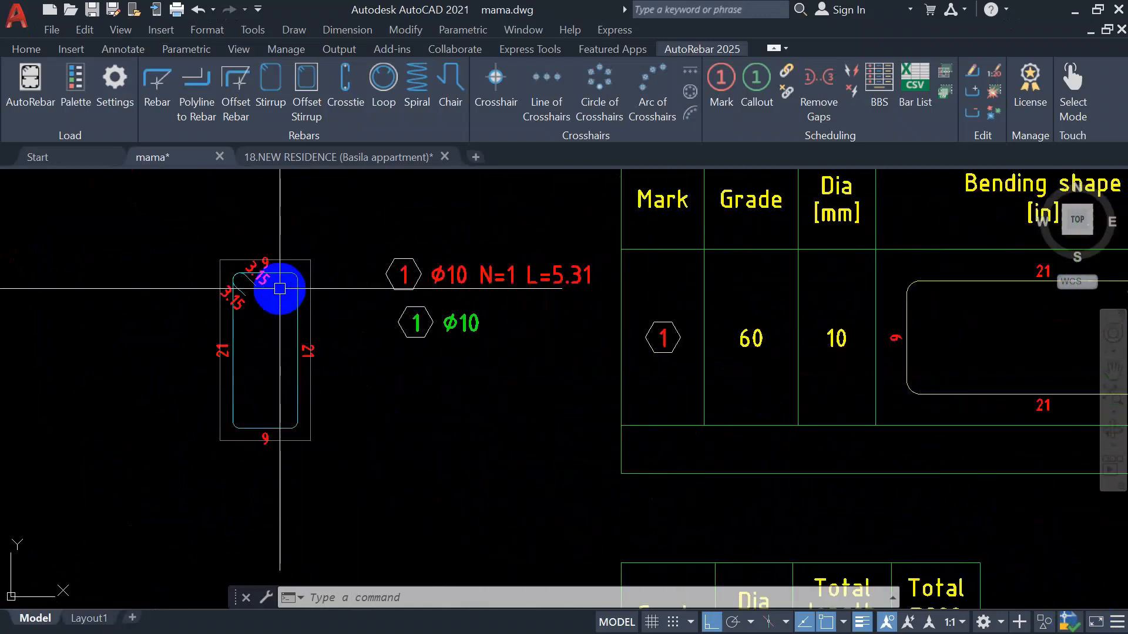
- Switch to the 18.NEW RESIDENCE drawing and examine the reinforcement of the GB-8 long section and its cross-sections
left_click(322, 157)
scroll(294, 352, "down", 6)
scroll(280, 567, "up", 10)
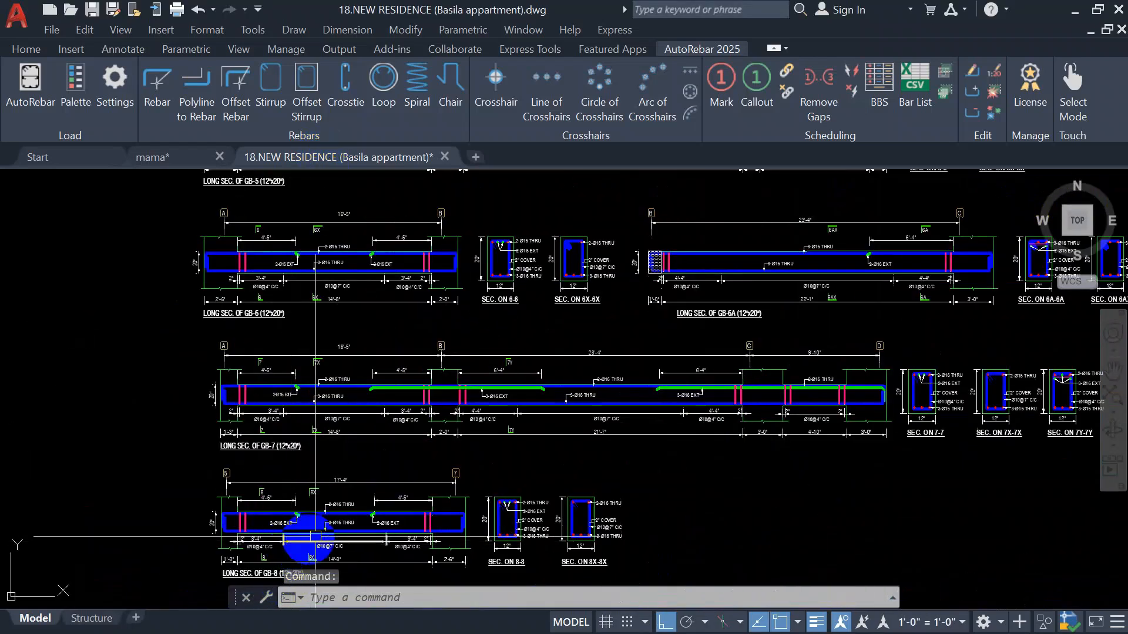
scroll(231, 403, "down", 4)
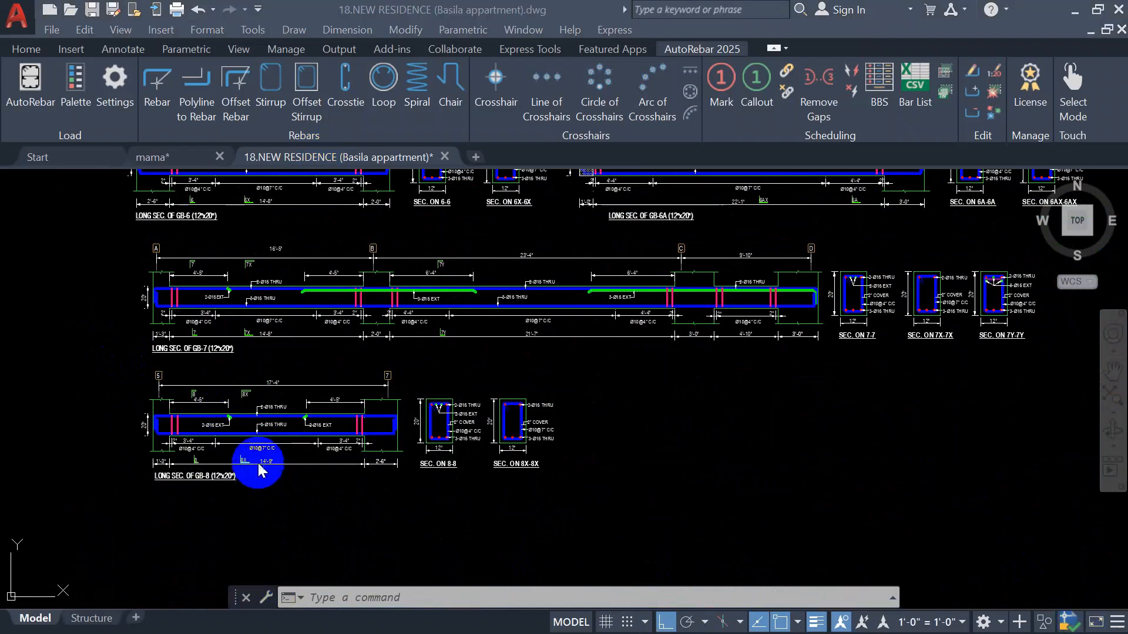
scroll(209, 431, "up", 5)
scroll(317, 379, "down", 3)
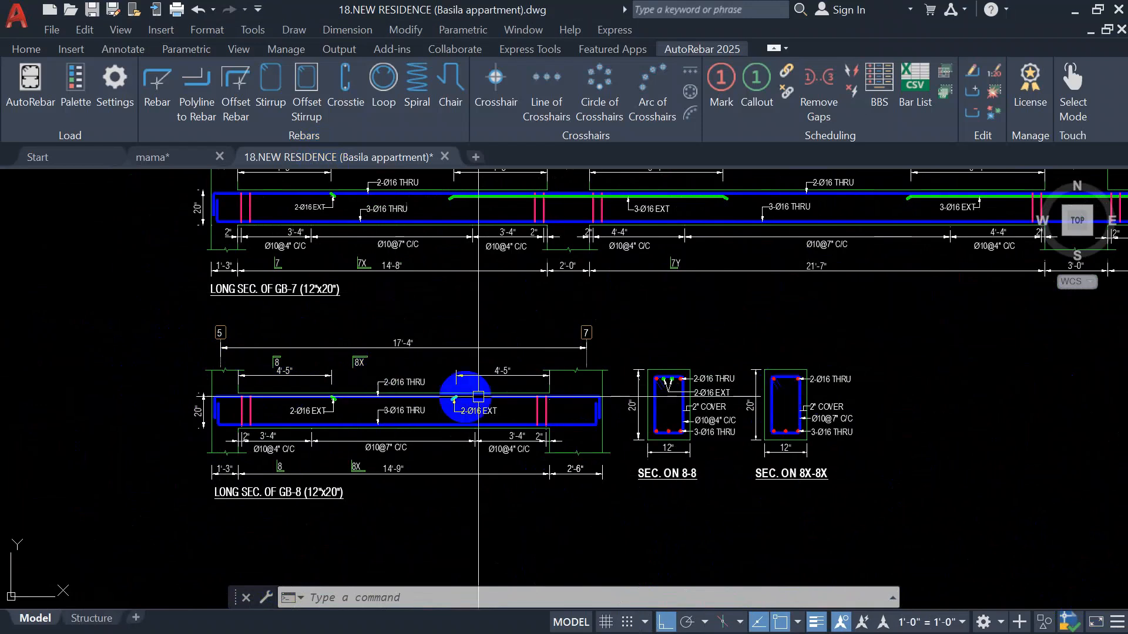
scroll(176, 358, "up", 2)
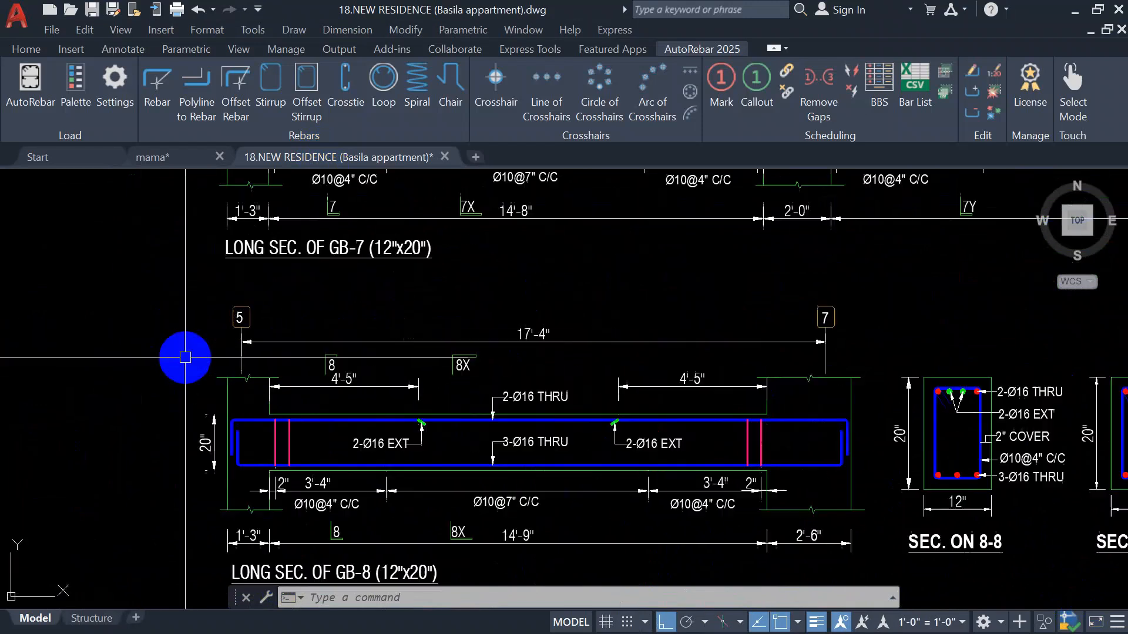
scroll(201, 333, "down", 2)
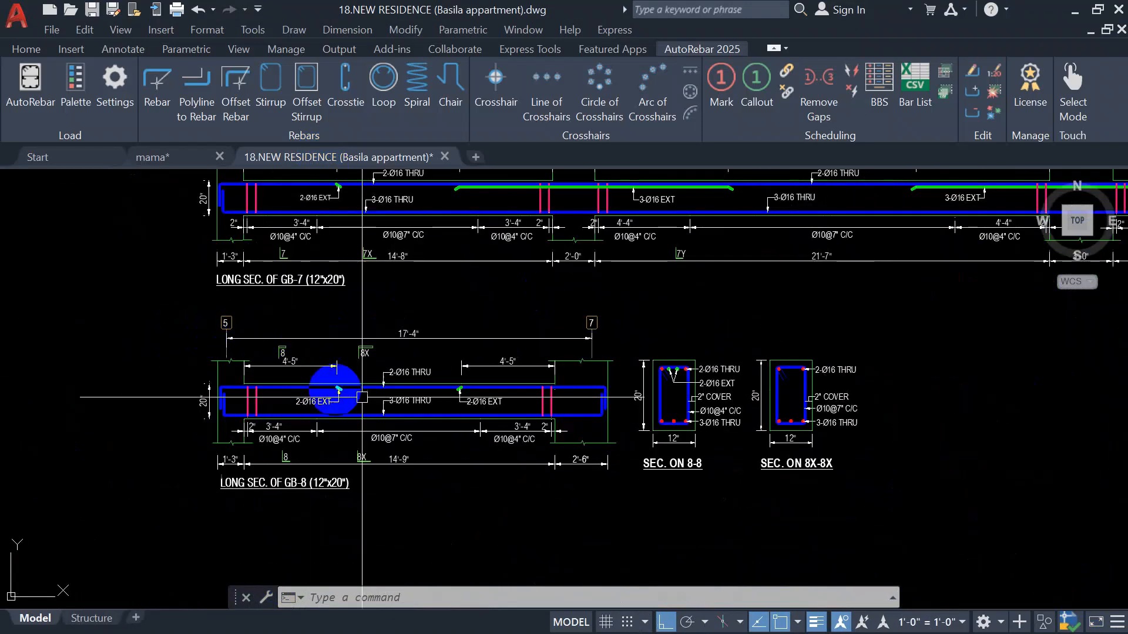
scroll(317, 392, "up", 2)
scroll(282, 399, "down", 3)
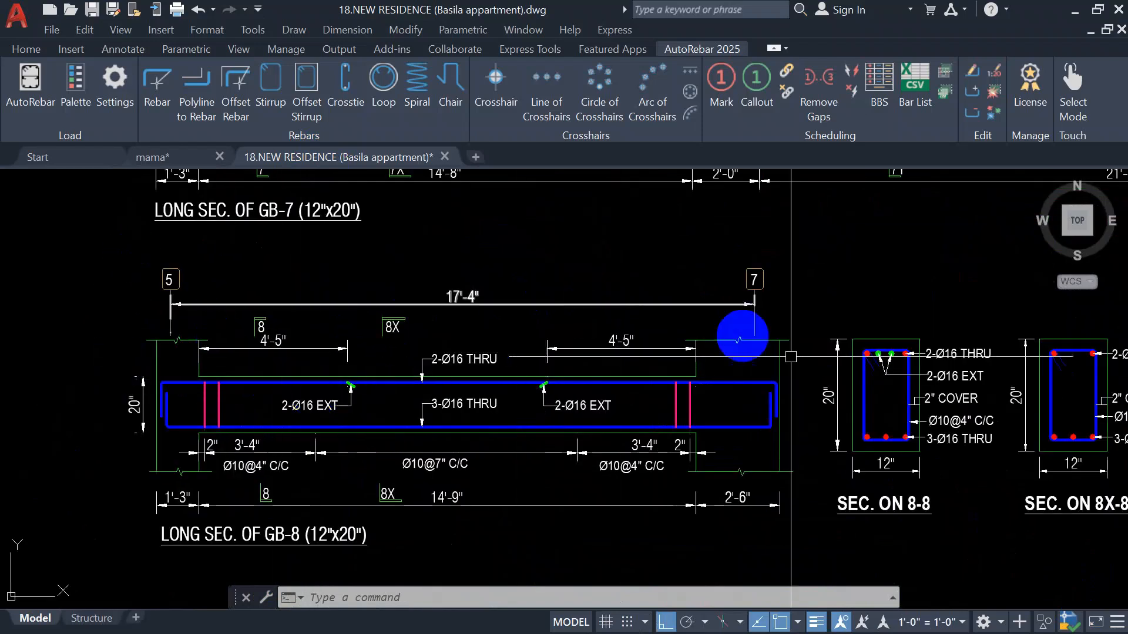
- Select the complete GB-8 (12"x20") long section without its cross-sections and copy it to the clipboard
left_click(193, 343)
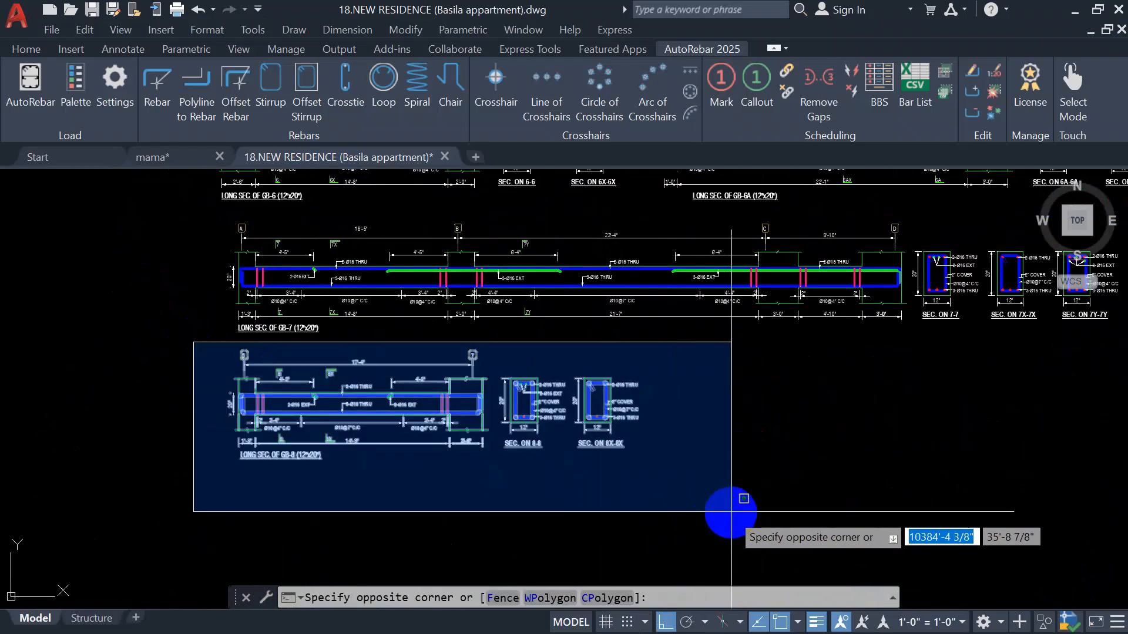
left_click(494, 466)
left_click(496, 483)
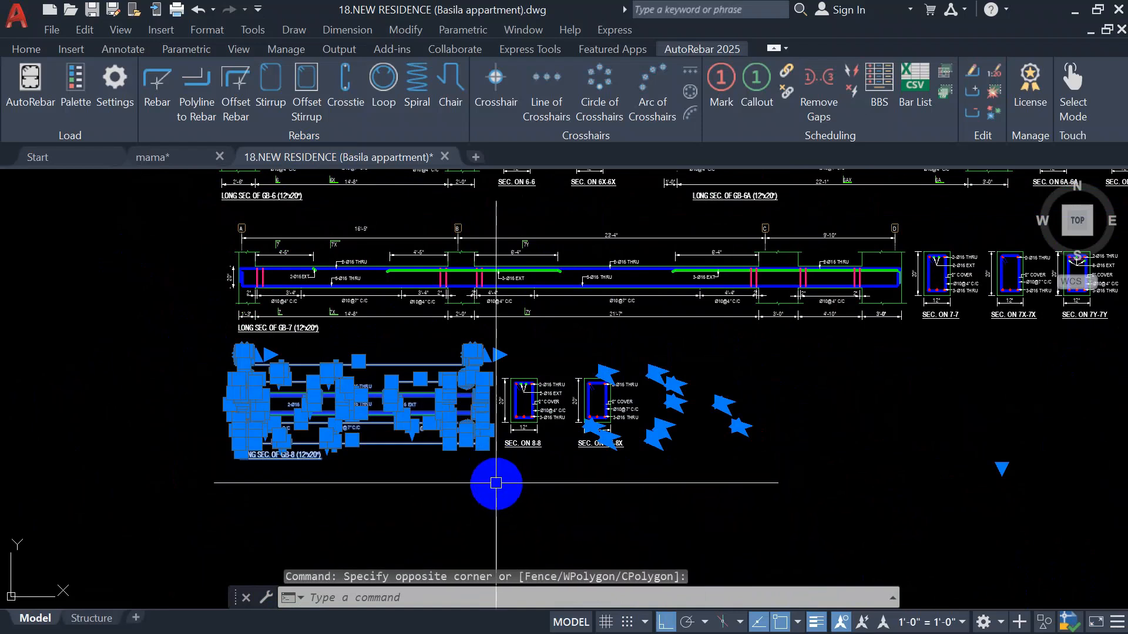
key("ctrl+c")
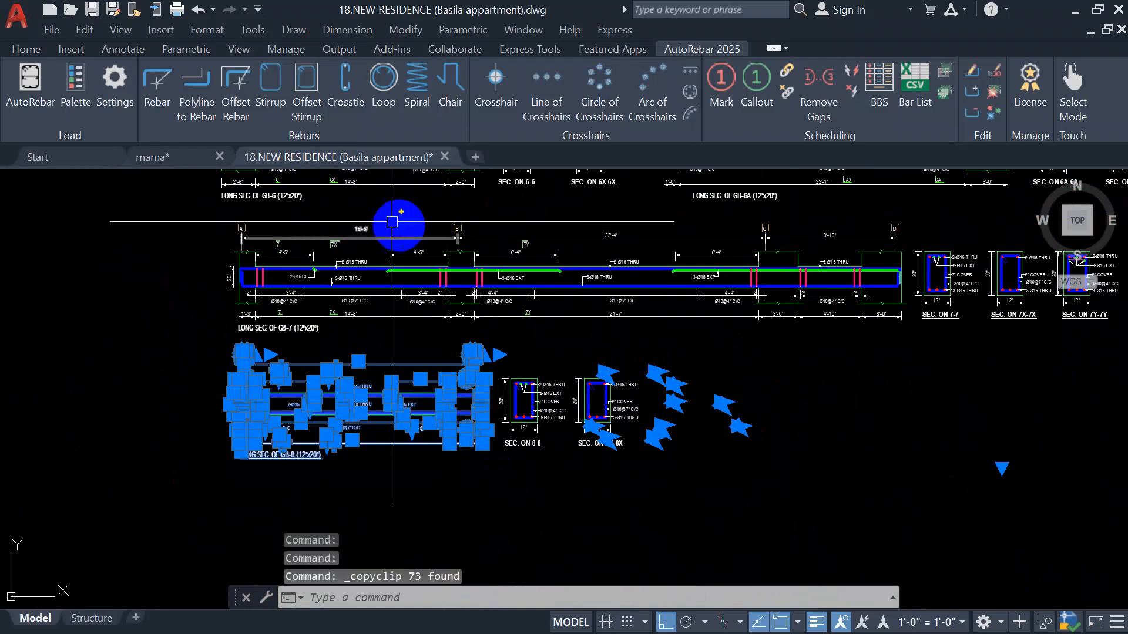
- Return to the mama drawing and paste the GB-8 long section into an empty area
left_click(176, 158)
scroll(416, 377, "down", 6)
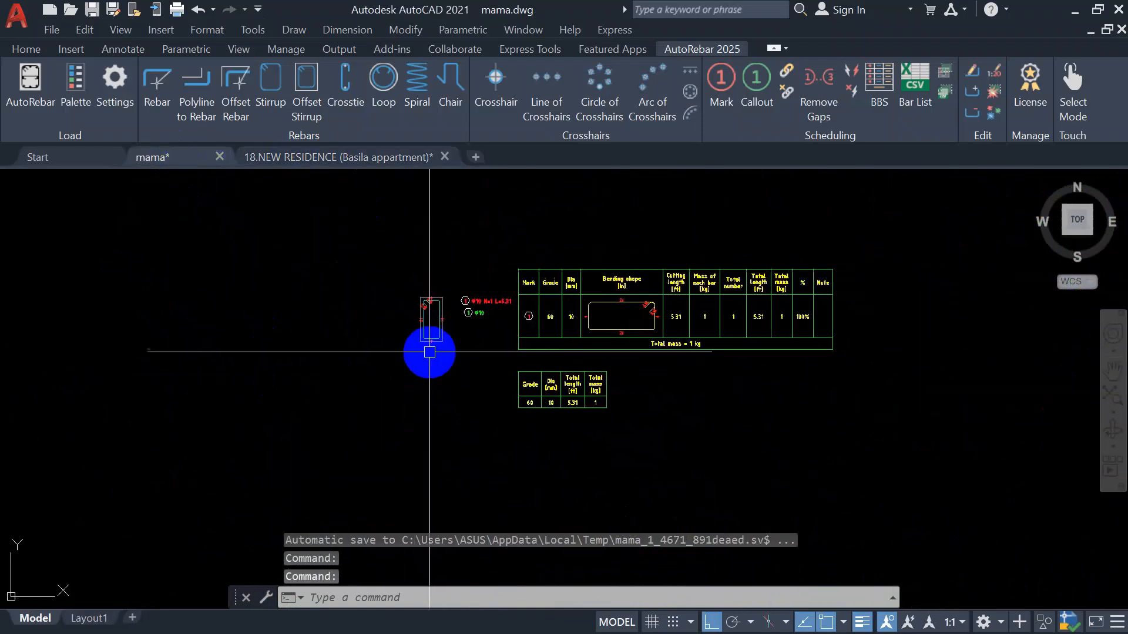
key("ctrl+v")
scroll(265, 385, "down", 6)
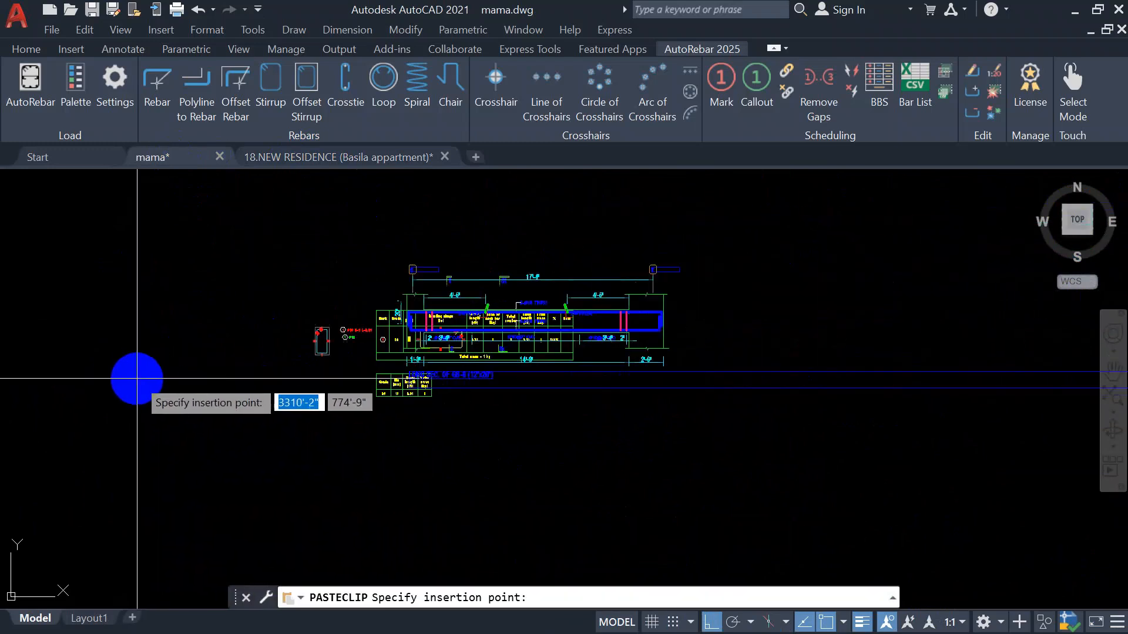
scroll(395, 368, "up", 8)
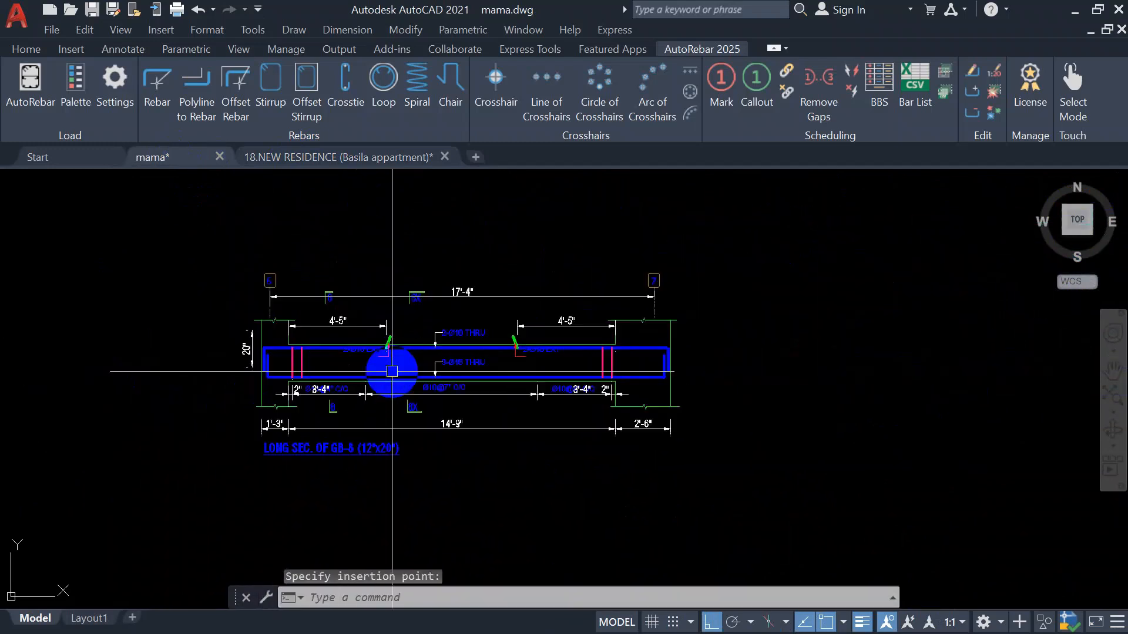
- Erase the 2-Ø16 EXT labels, the green extra bars and the left red leader from the pasted GB-8 section
scroll(463, 433, "down", 4)
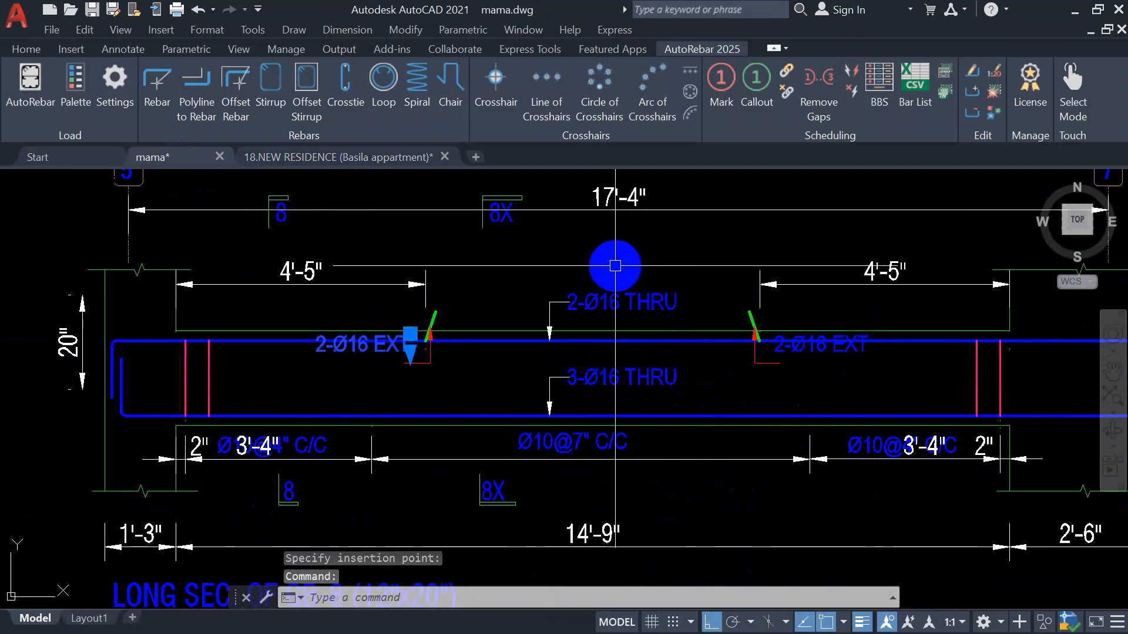
key("Delete")
left_click(823, 353)
key("Delete")
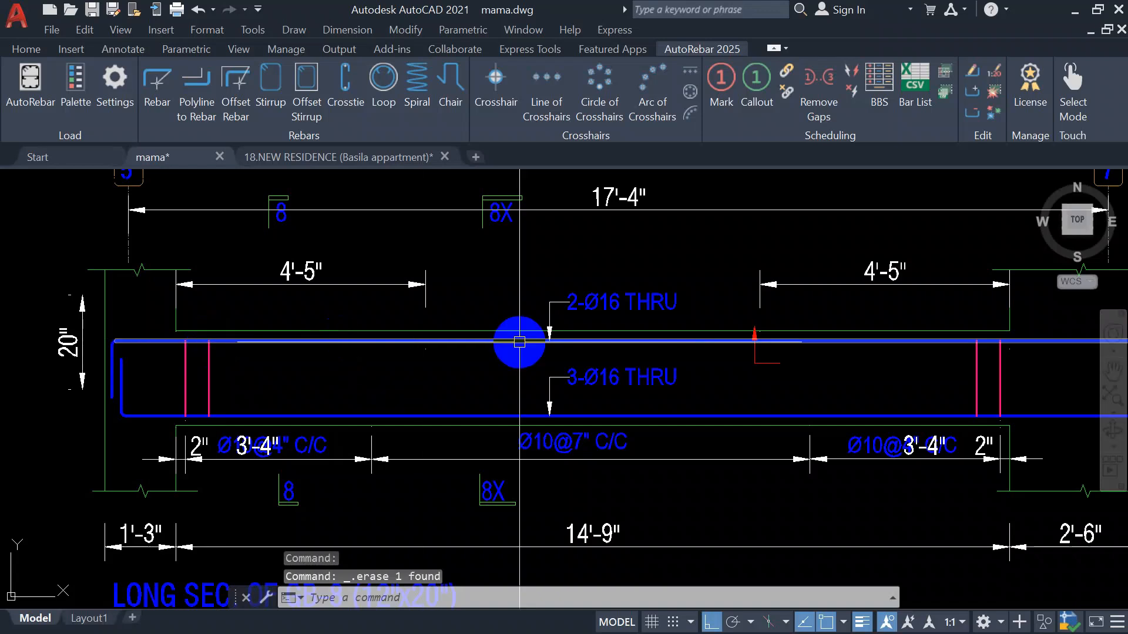
- Start a 16 mm rebar at the lower end of the top bar's left hook and trace the hook and its bend
middle_click_drag(409, 365, 410, 357)
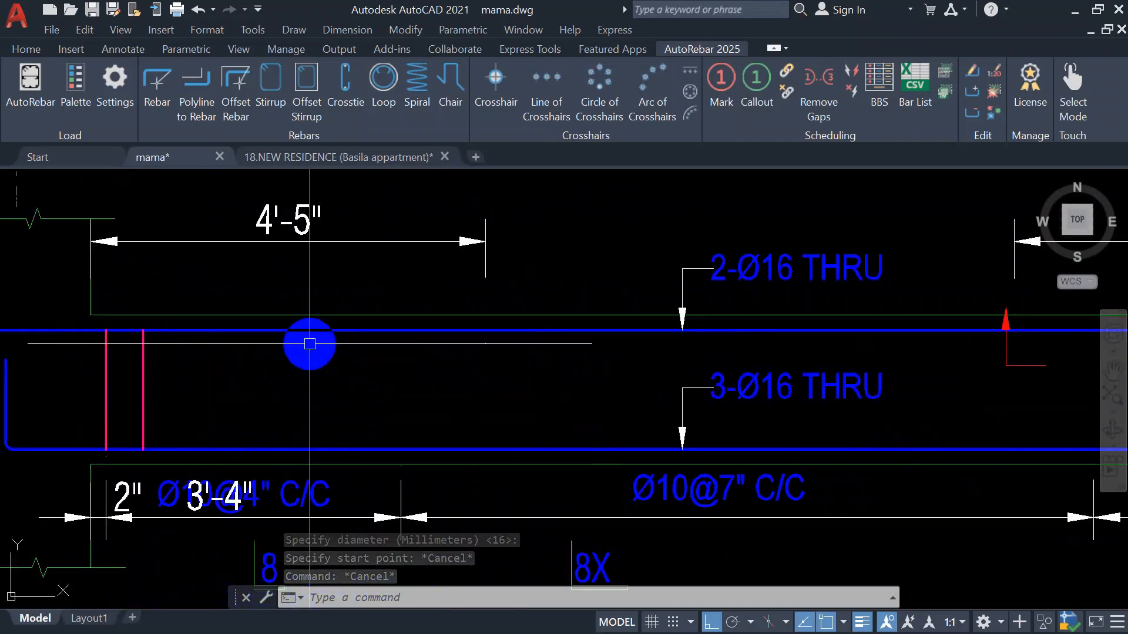
left_click(297, 328)
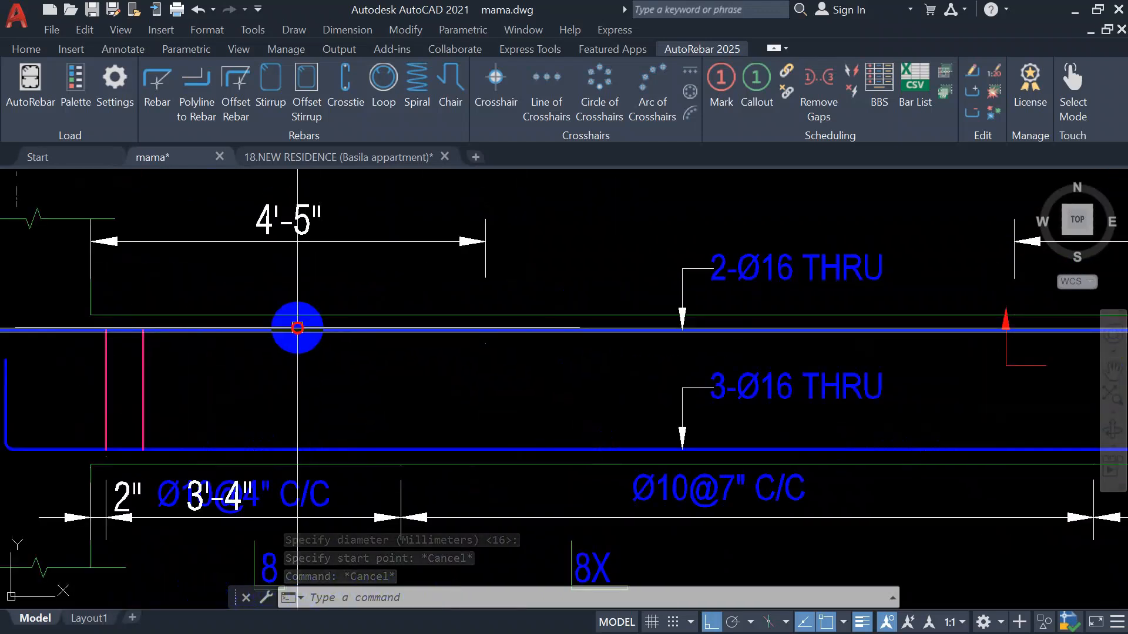
left_click(168, 121)
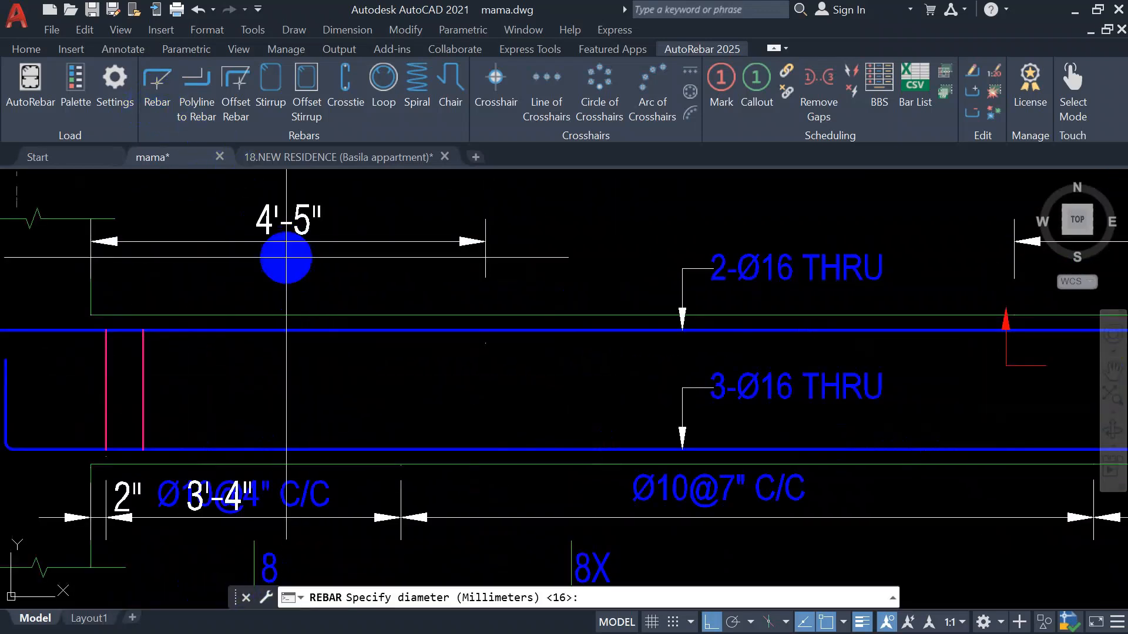
scroll(288, 258, "down", 4)
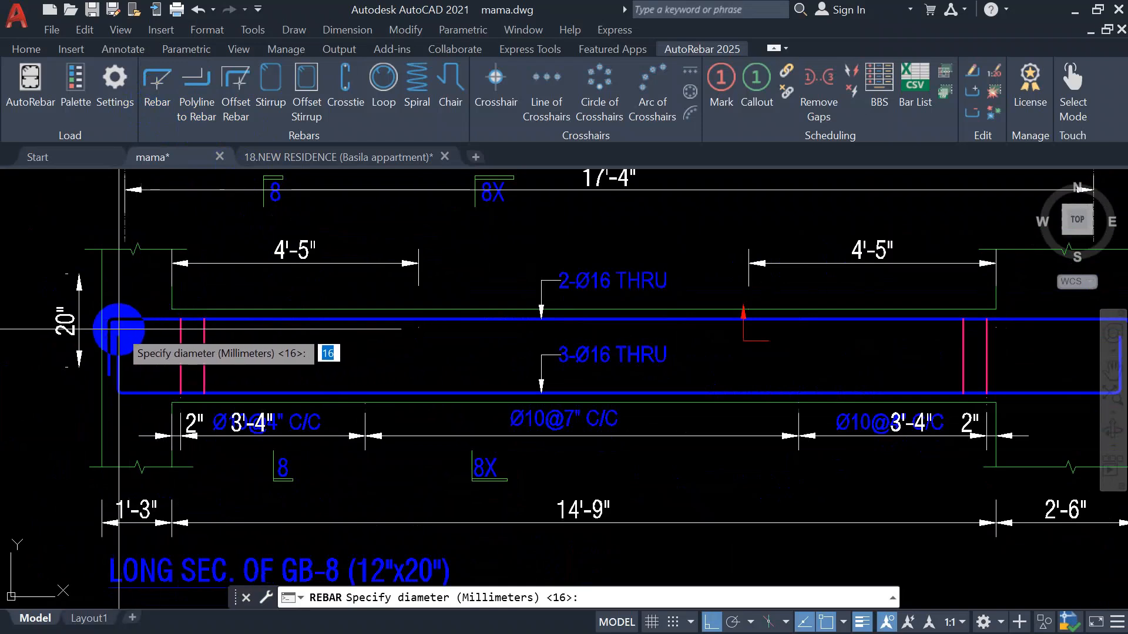
key("Return")
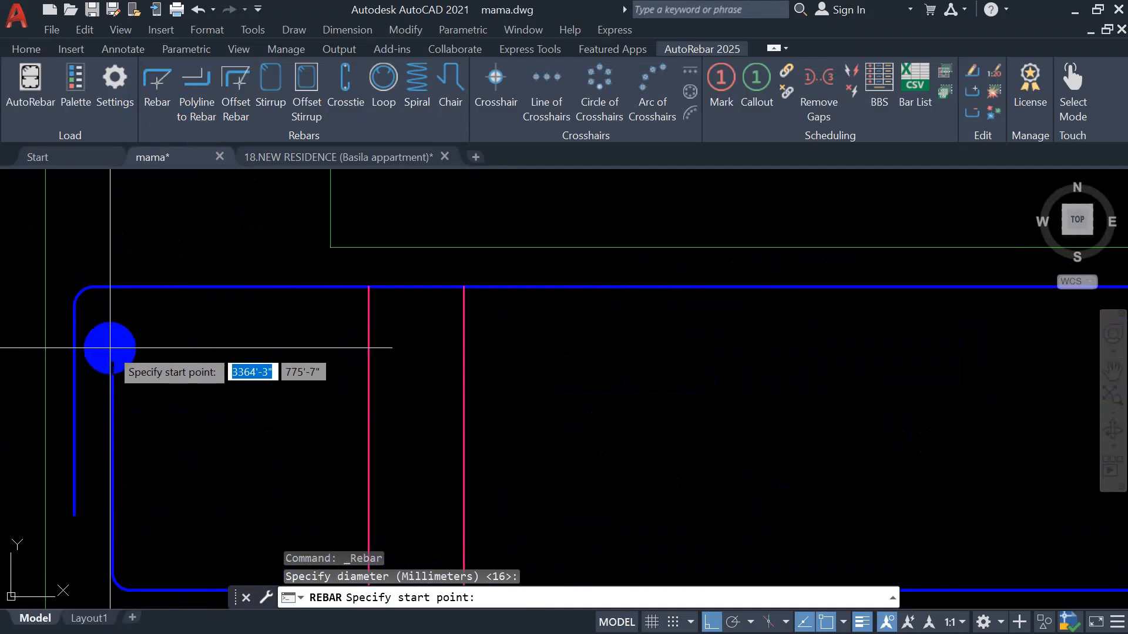
left_click(74, 514)
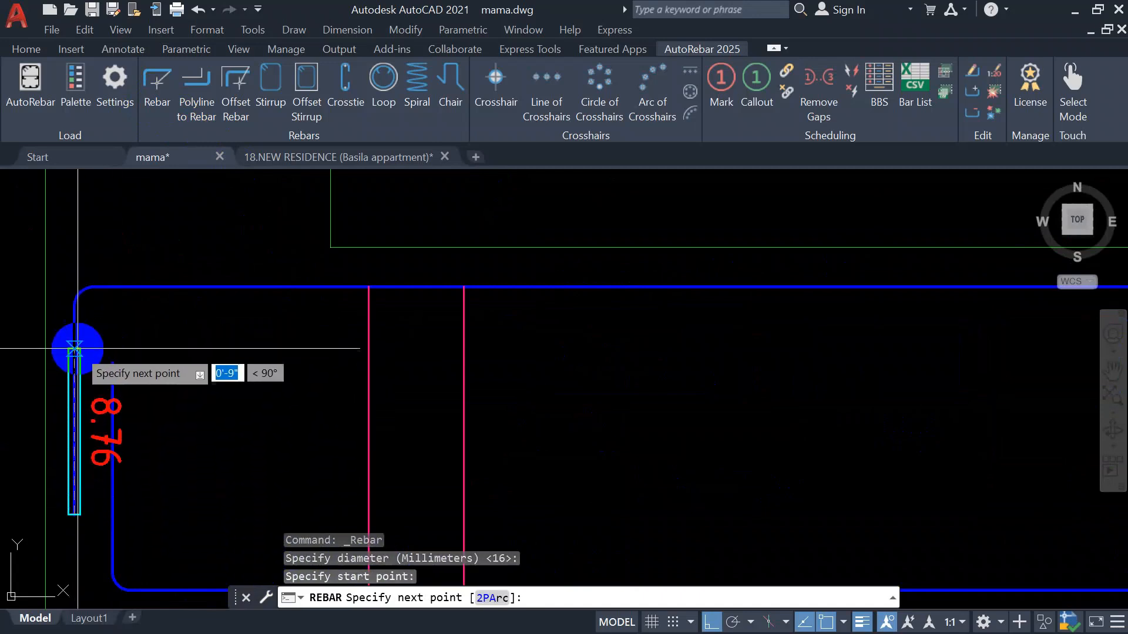
left_click(74, 306)
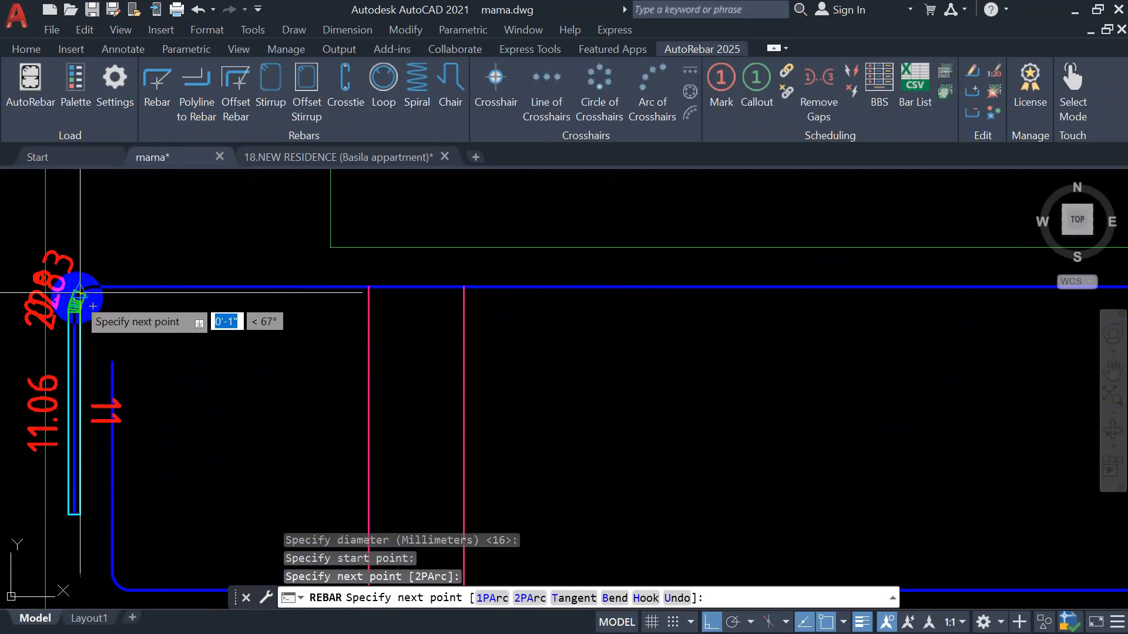
scroll(93, 288, "up", 4)
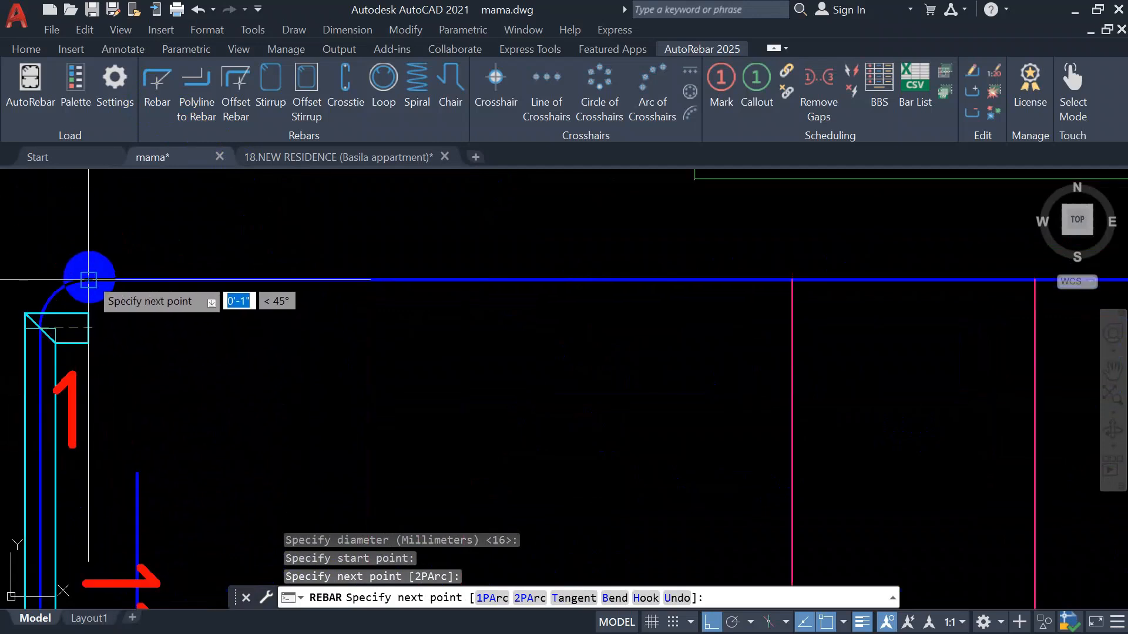
left_click(89, 279)
- Continue the rebar along the beam's top bar, around the right bend and down to the right hook's end, finishing the bar
scroll(89, 280, "down", 5)
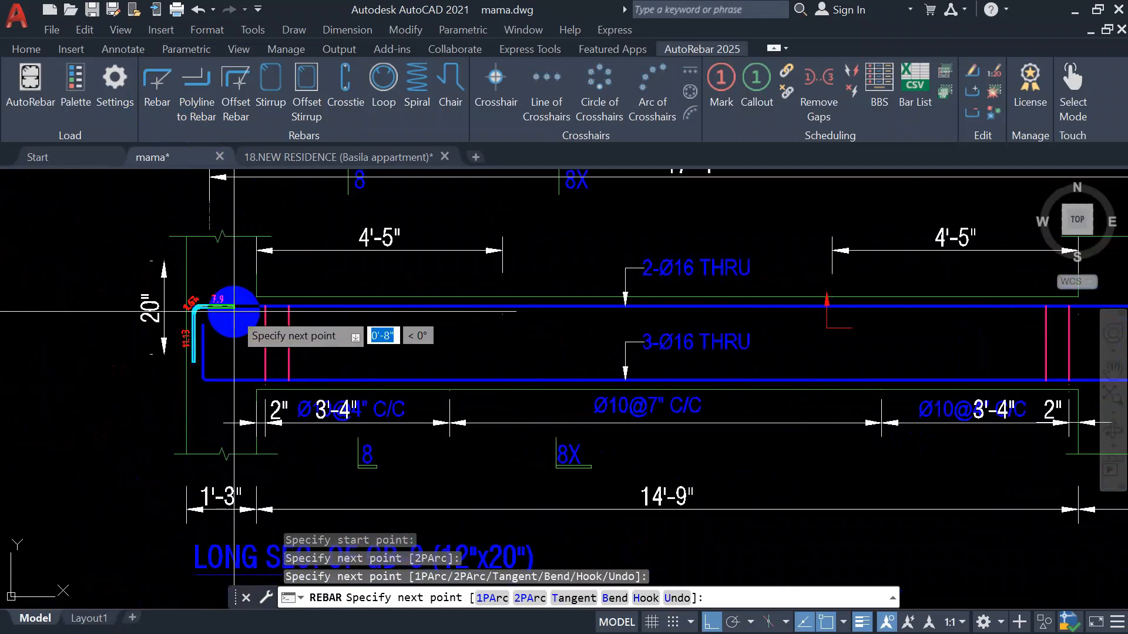
middle_click_drag(1002, 329, 526, 329)
scroll(740, 302, "up", 6)
scroll(705, 303, "up", 4)
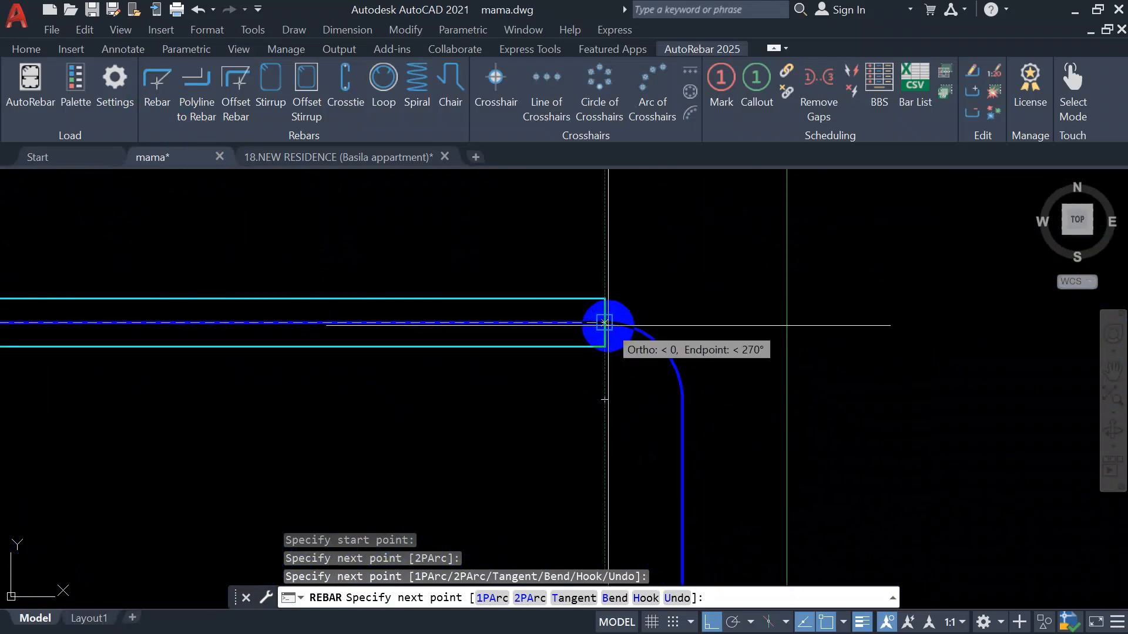
left_click(606, 323)
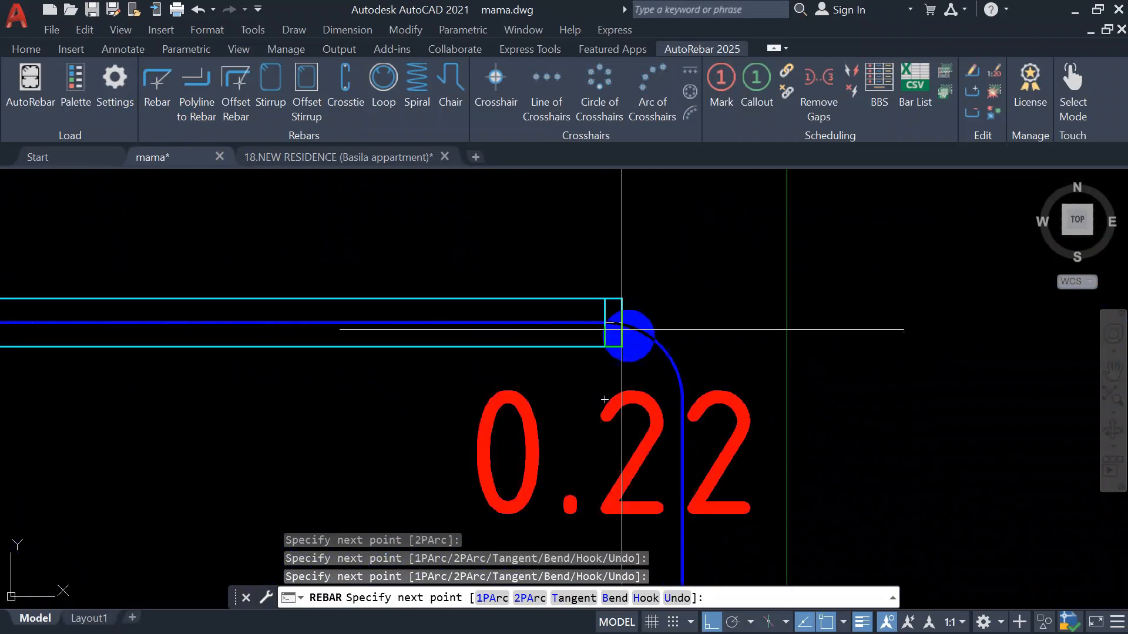
left_click(682, 399)
scroll(682, 406, "down", 8)
scroll(682, 501, "up", 5)
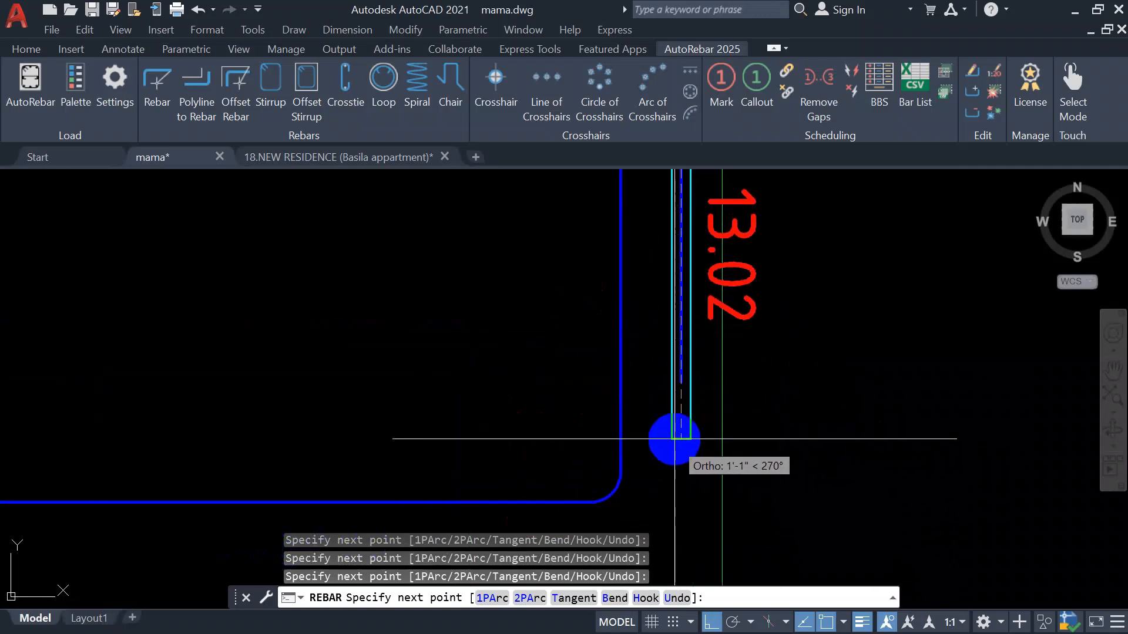
key("Return")
- Set the new top rebar's modality to Thin in its rebar properties
scroll(662, 484, "down", 10)
middle_click_drag(298, 403, 610, 376)
middle_click_drag(267, 398, 366, 392)
scroll(314, 374, "up", 5)
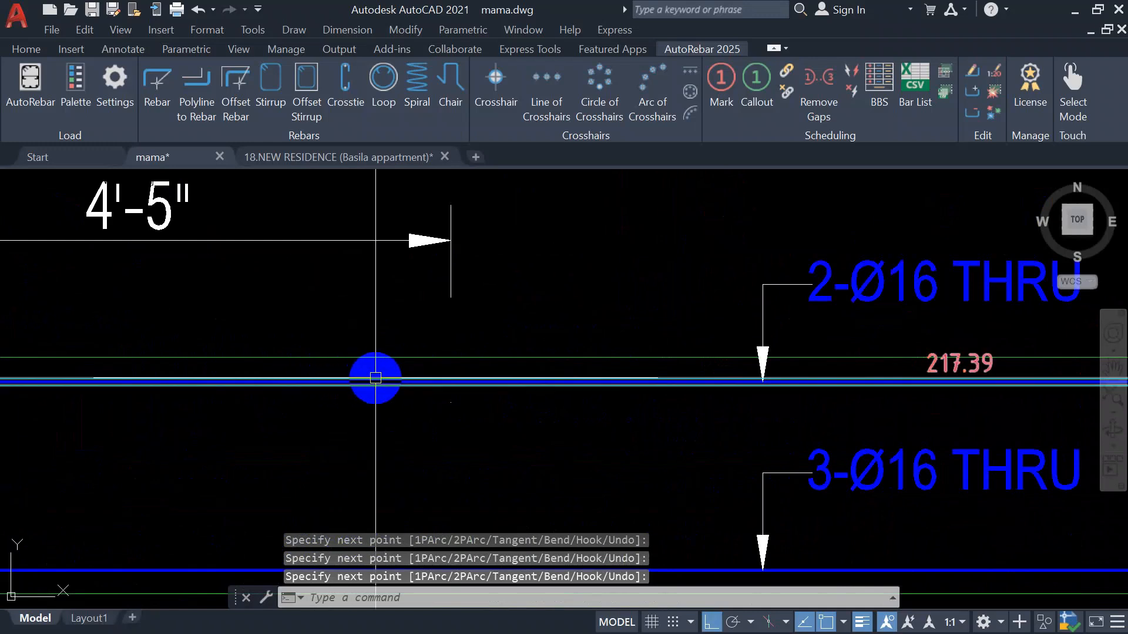
middle_click_drag(647, 414, 521, 413)
scroll(493, 378, "up", 2)
middle_click_drag(864, 392, 558, 397)
key("Return")
left_click(490, 399)
double_click(490, 399)
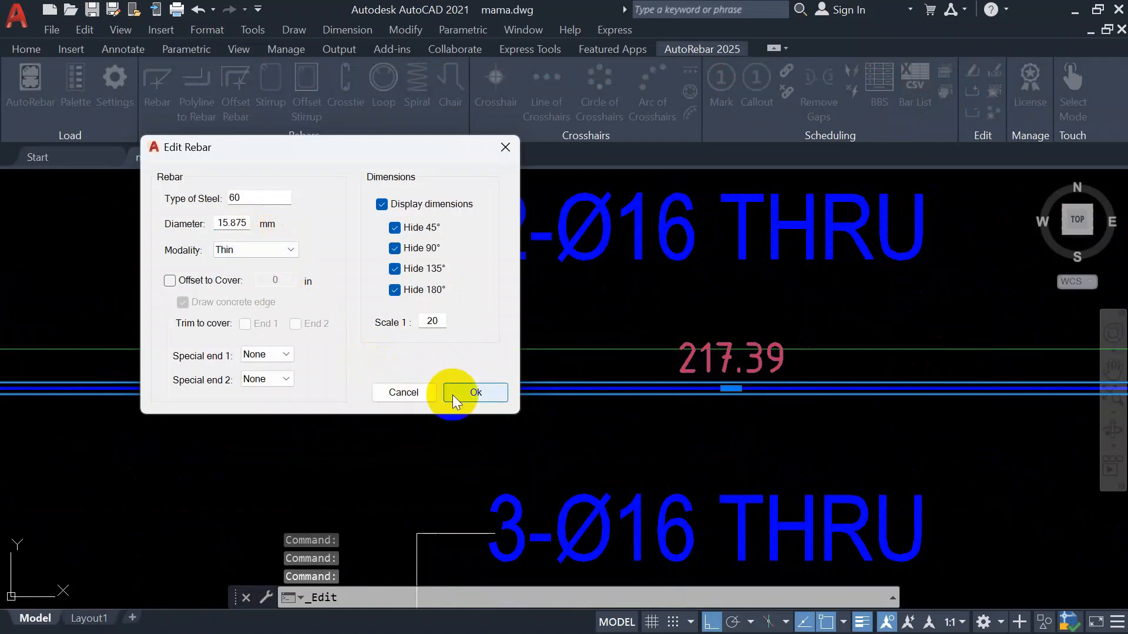
left_click(473, 393)
- Mark the new top rebar and place its one-line mark above the 2-Ø16 THRU label
scroll(441, 329, "down", 3)
scroll(202, 365, "up", 6)
scroll(264, 370, "down", 3)
scroll(353, 365, "up", 5)
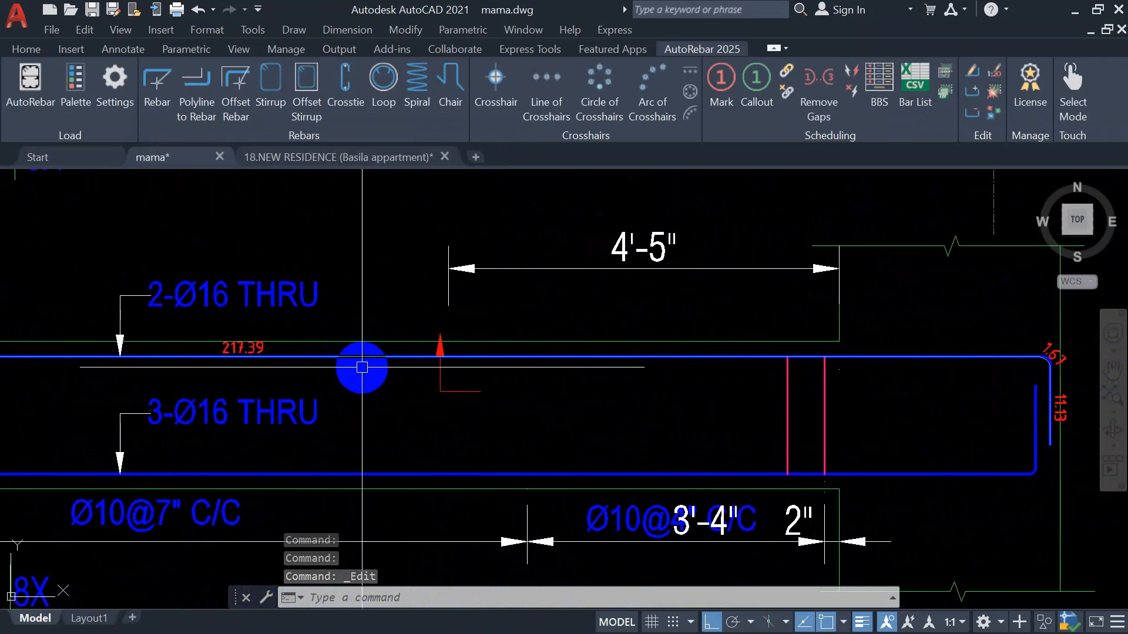
middle_click_drag(297, 377, 555, 384)
middle_click_drag(167, 364, 268, 362)
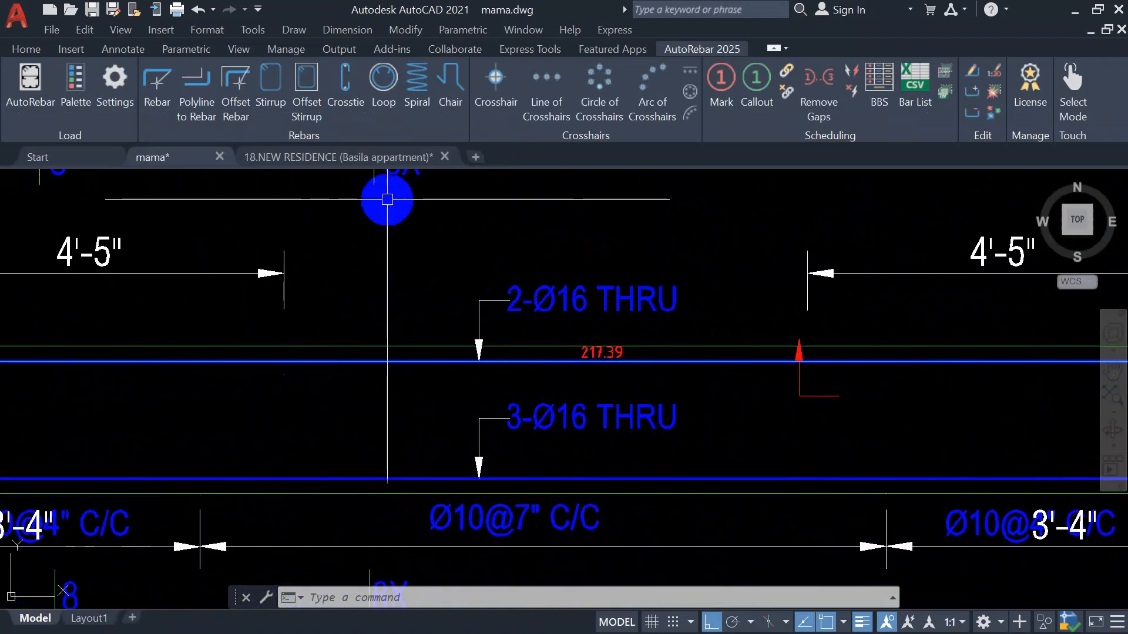
left_click(721, 82)
left_click(325, 361)
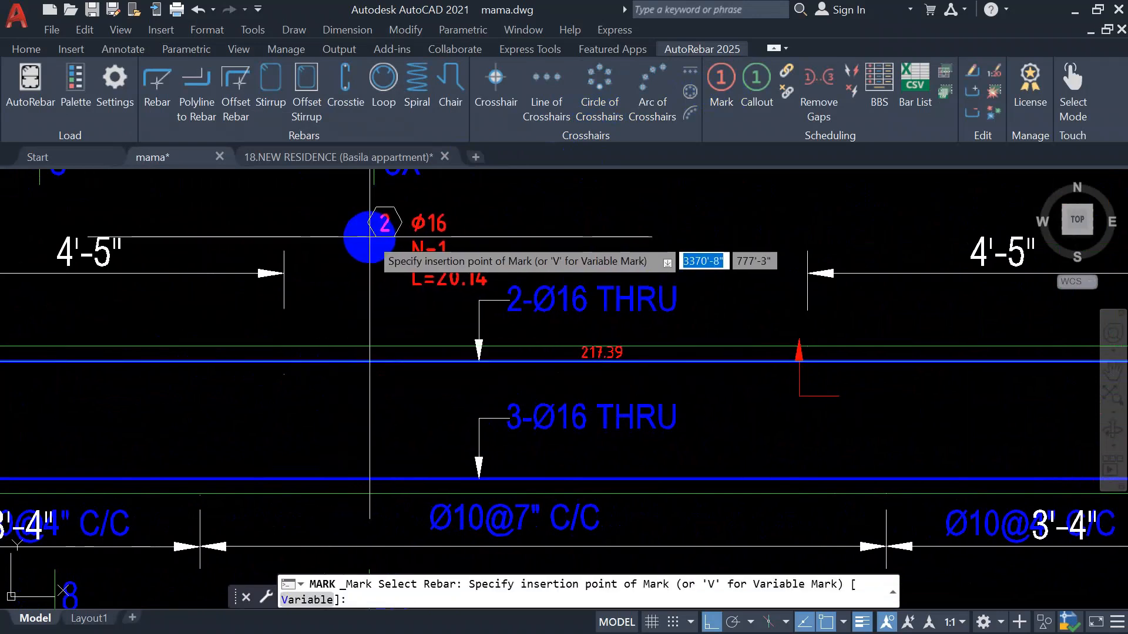
left_click(328, 229)
left_click(520, 228)
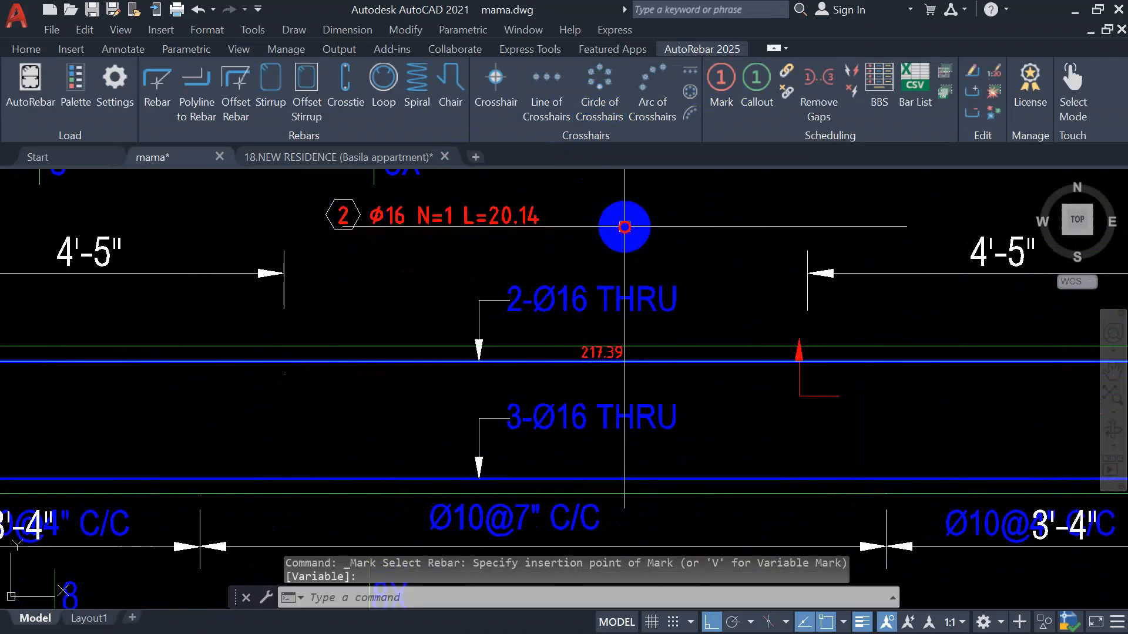
- Add a callout for the top rebar's mark and place it directly below the mark text
scroll(473, 270, "down", 5)
scroll(468, 352, "up", 4)
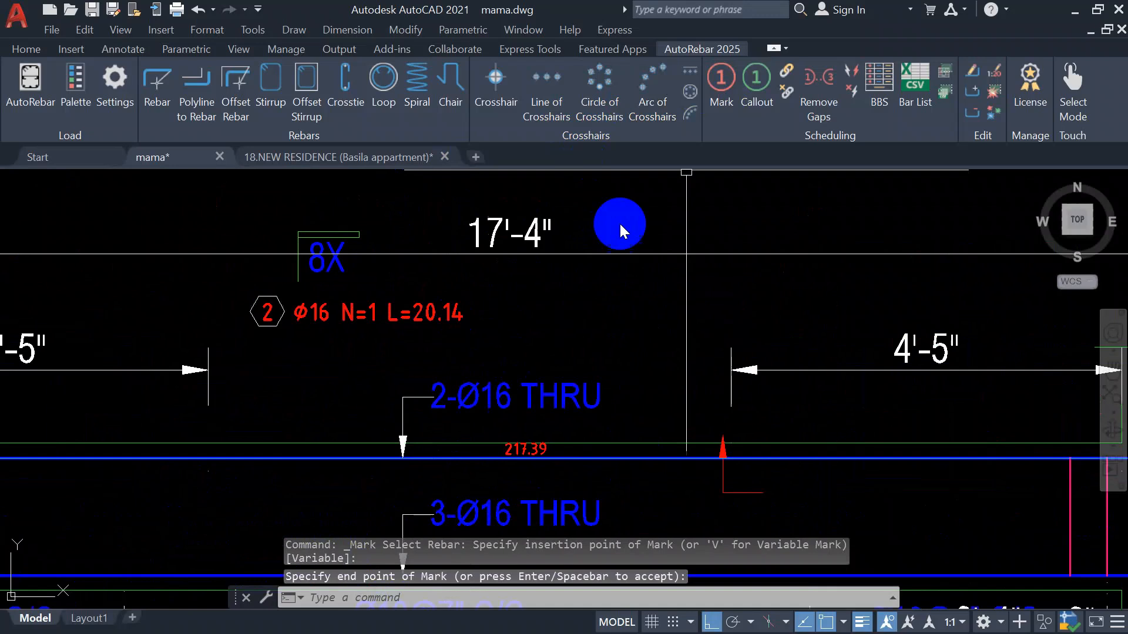
left_click(758, 88)
left_click(270, 312)
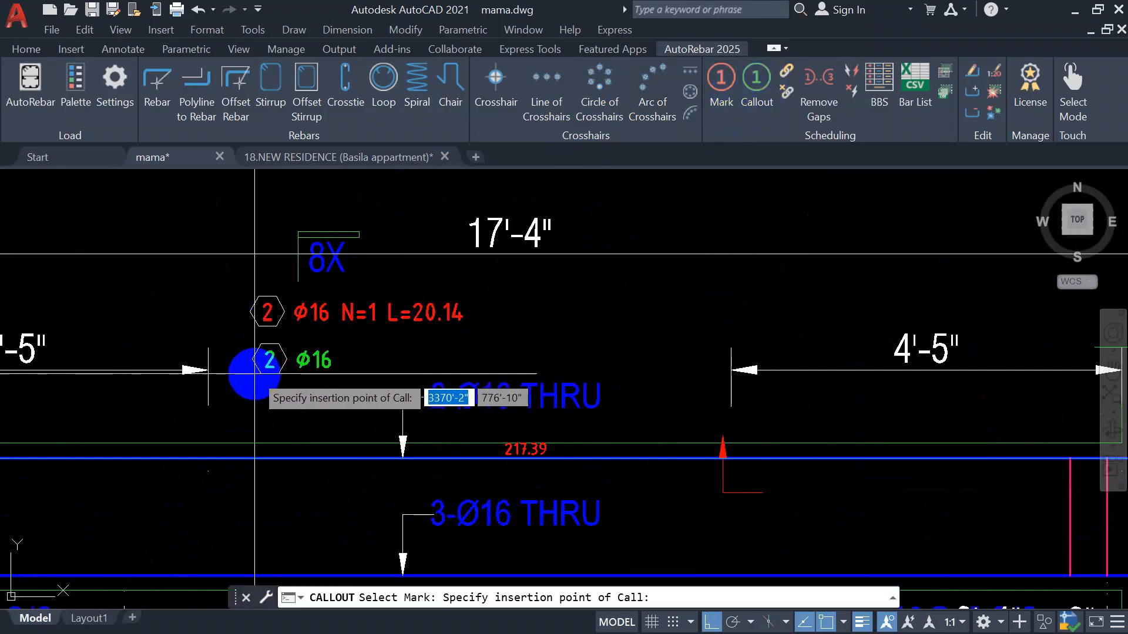
left_click(254, 374)
- Run BBS to update the bar bending schedule with the marked top rebar
scroll(434, 317, "down", 6)
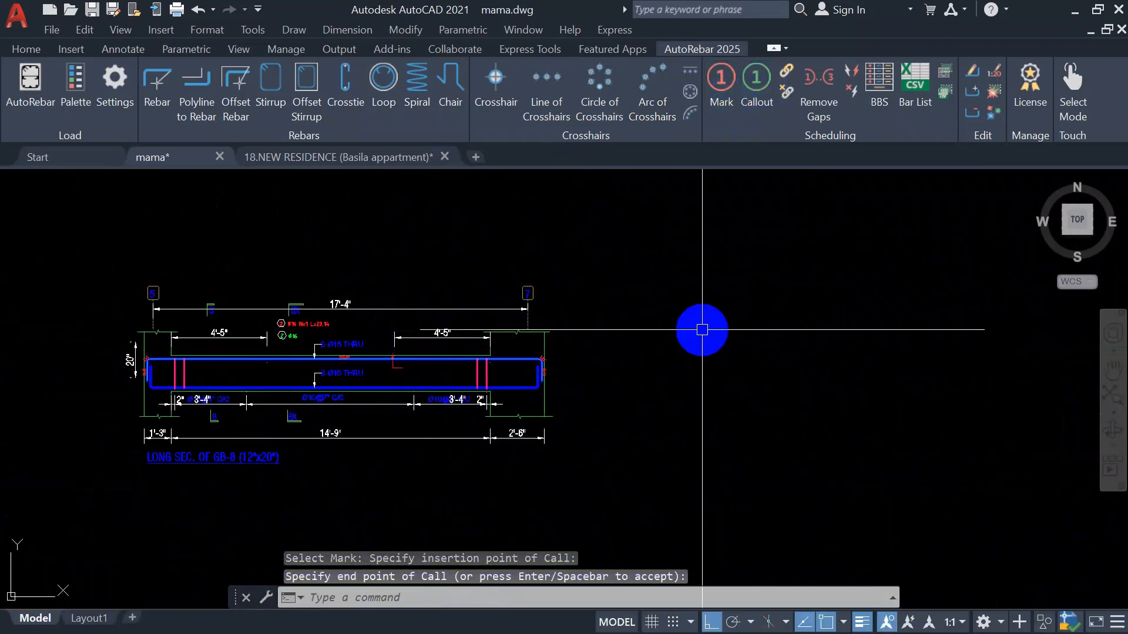
left_click(880, 87)
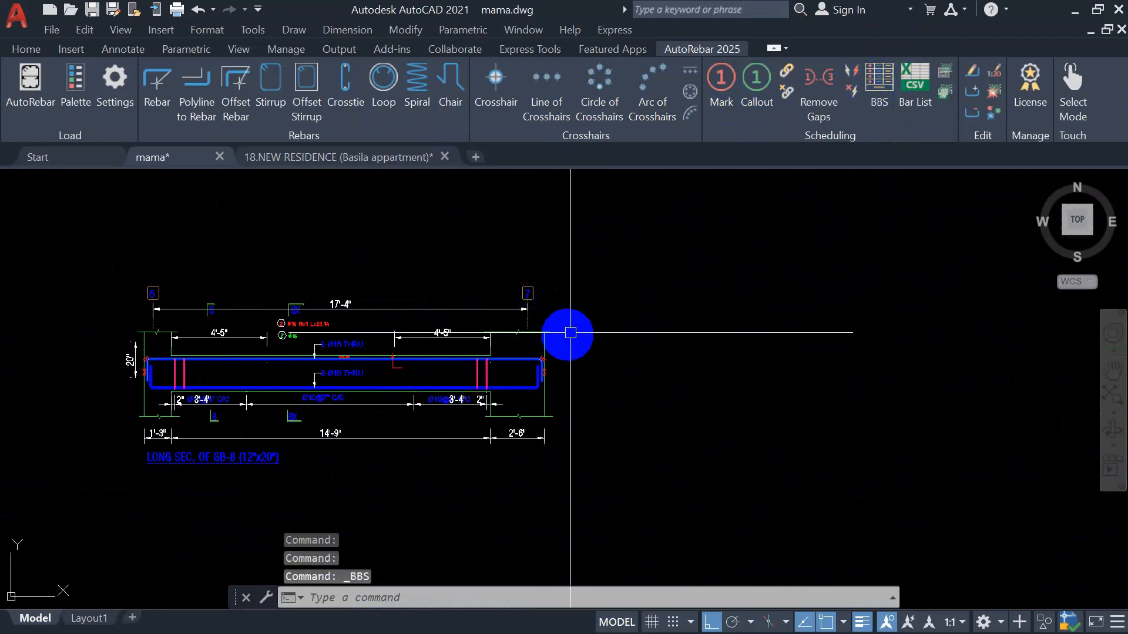
left_click(870, 89)
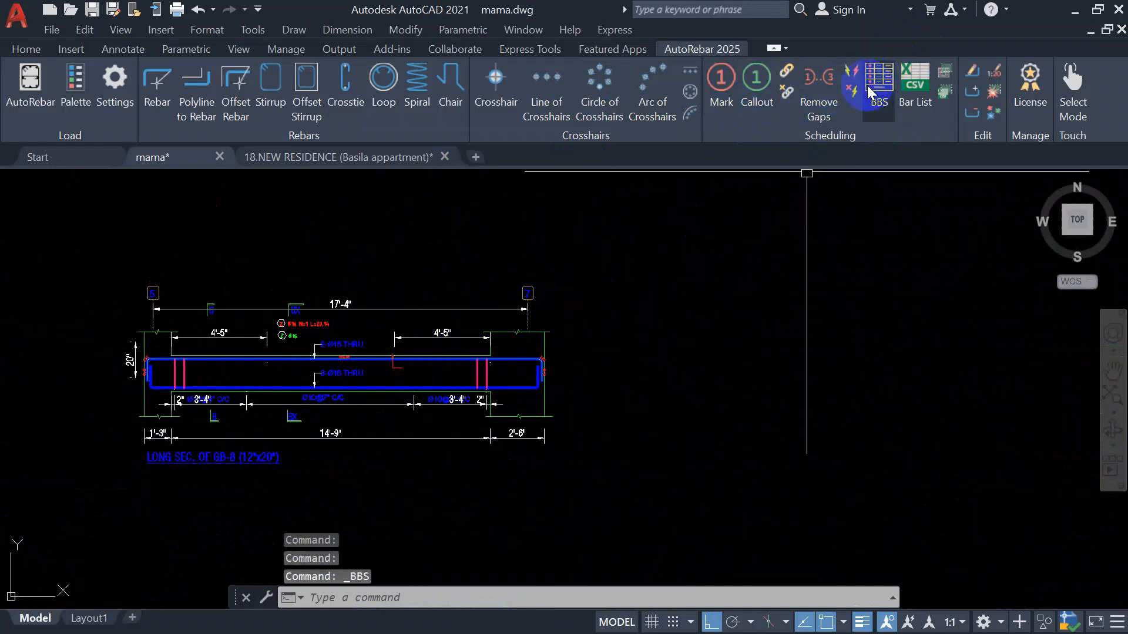
left_click(523, 338)
- Examine the bending shapes, grades and diameters of marks 1 and 2 in the bar bending schedule
scroll(100, 340, "up", 10)
scroll(285, 385, "down", 6)
scroll(219, 331, "up", 6)
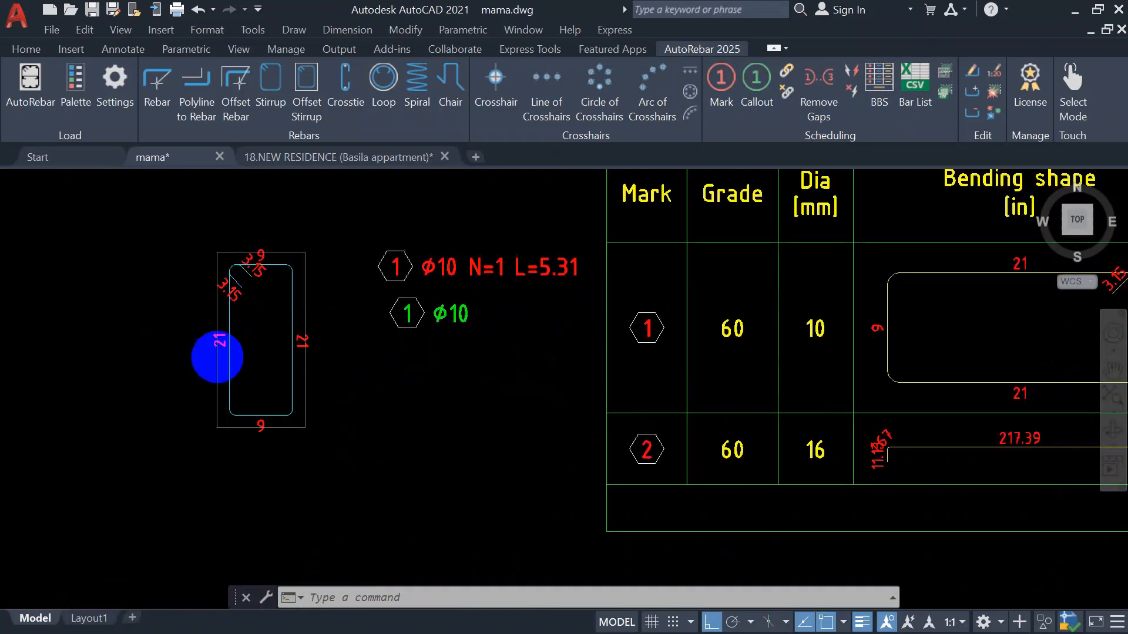
scroll(345, 398, "down", 3)
scroll(347, 397, "up", 5)
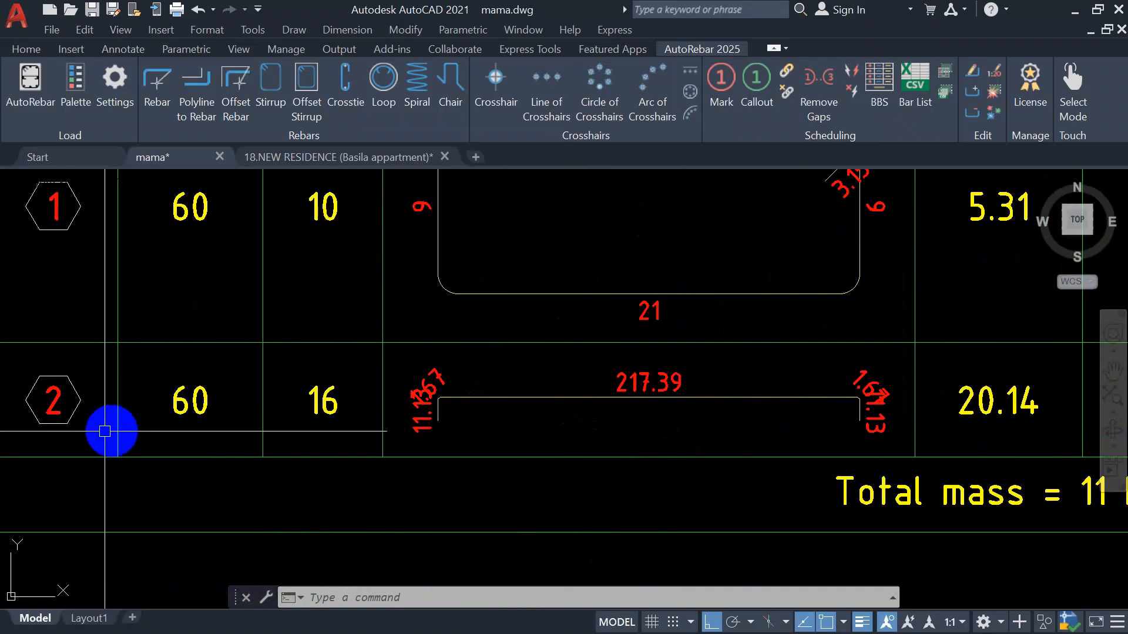
scroll(105, 431, "down", 2)
middle_click_drag(333, 469, 320, 498)
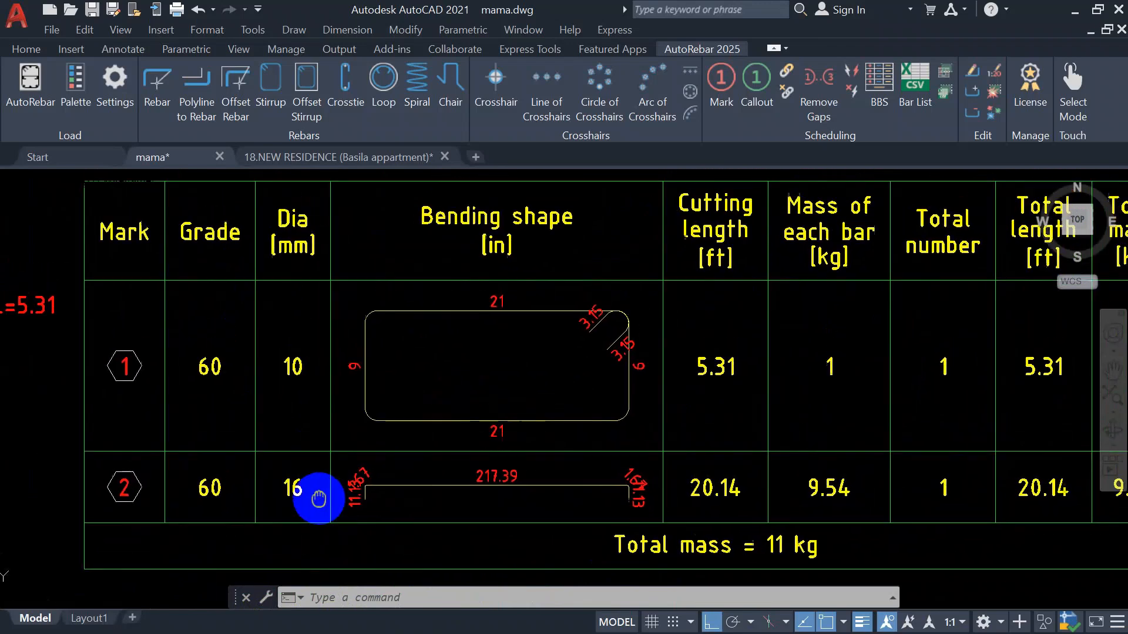
middle_click_drag(442, 477, 300, 477)
scroll(306, 490, "up", 3)
scroll(386, 559, "up", 2)
scroll(262, 443, "down", 5)
middle_click_drag(521, 466, 543, 509)
scroll(218, 497, "up", 2)
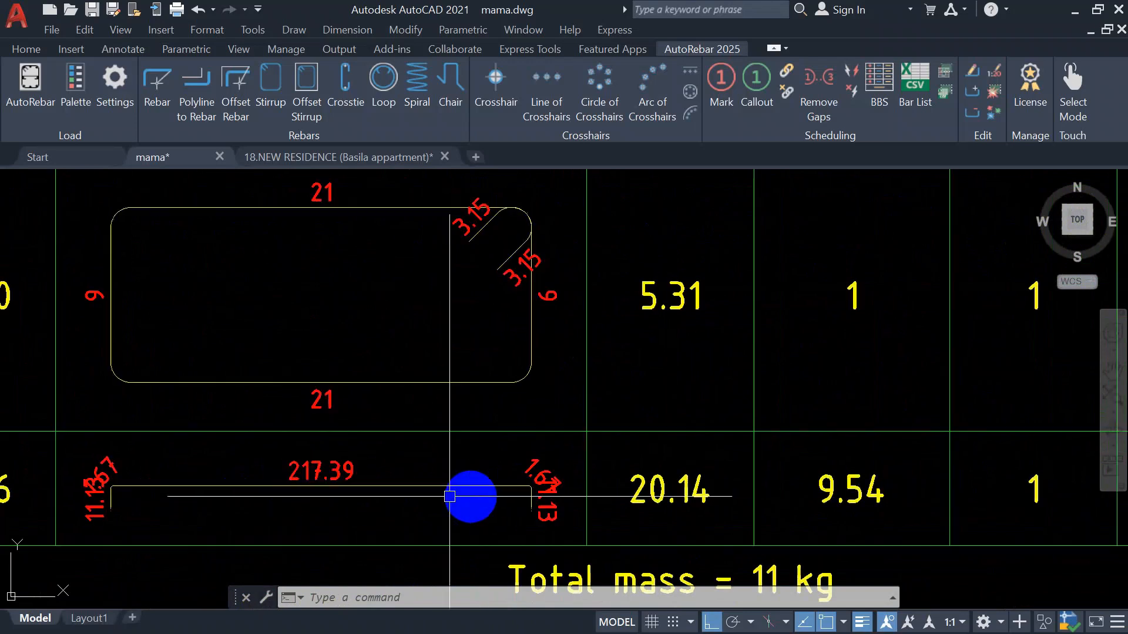
scroll(558, 465, "up", 8)
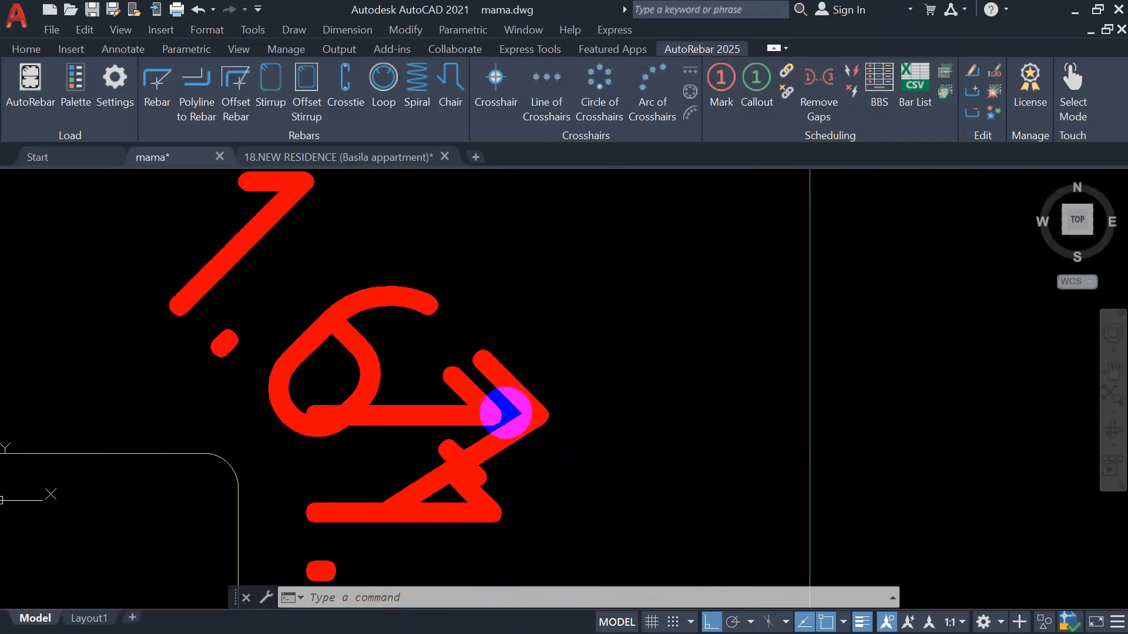
scroll(353, 377, "down", 6)
- Review the schedule's cutting length, bar mass, total number, total length, total mass and percentage columns for both marks
scroll(447, 400, "down", 4)
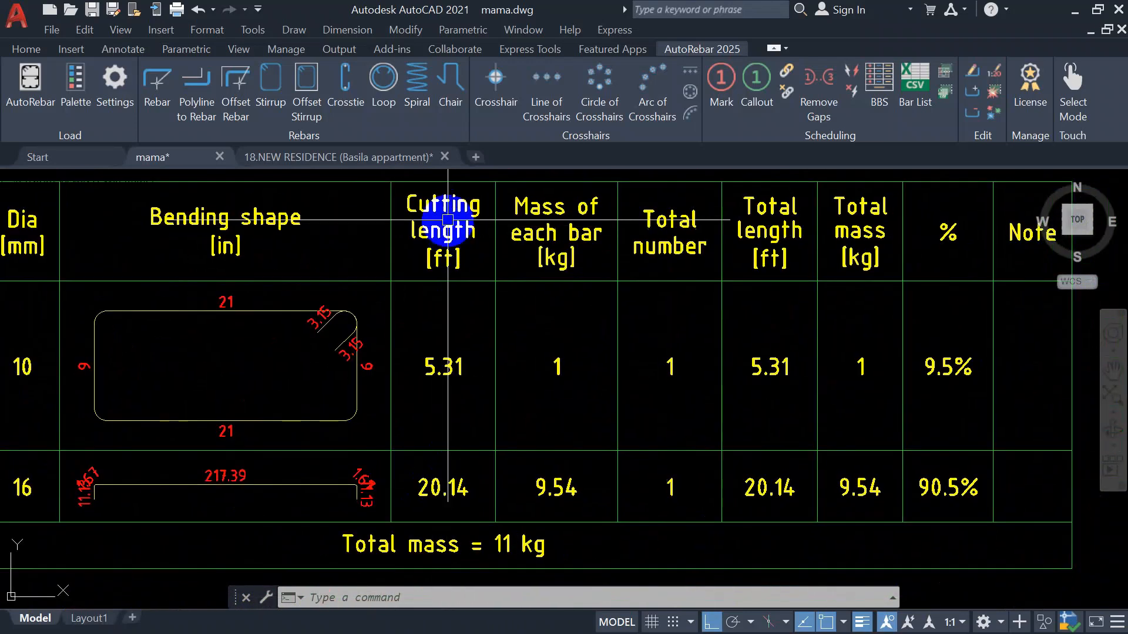
scroll(442, 511, "up", 2)
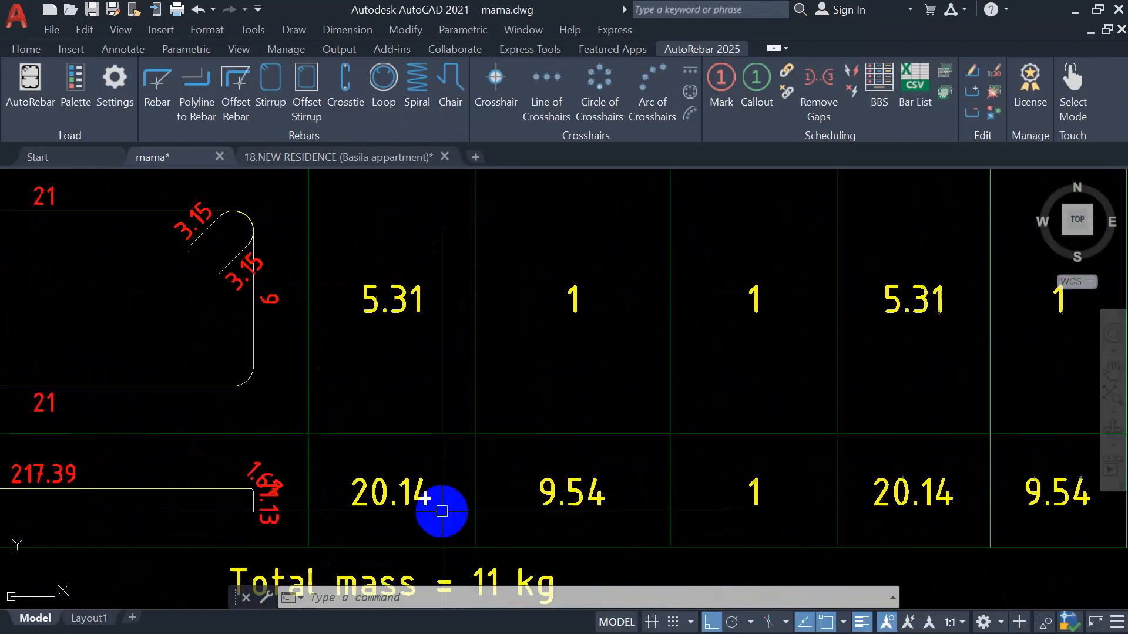
scroll(437, 508, "down", 2)
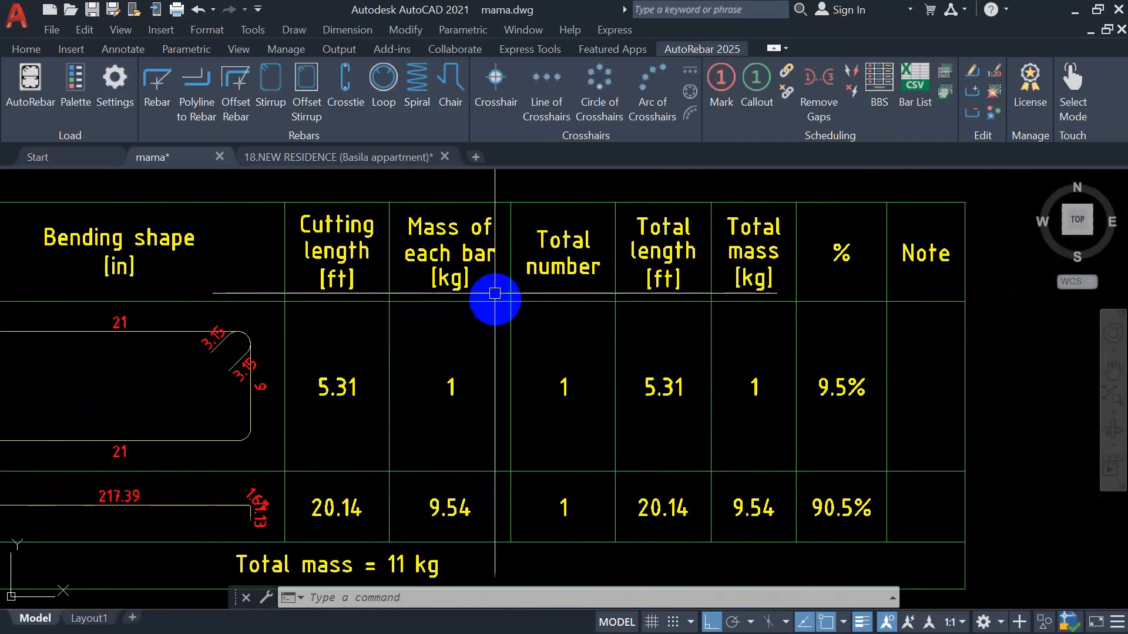
mouse_move(470, 511)
middle_mouse_down()
mouse_move(491, 507)
mouse_move(410, 456)
mouse_move(471, 512)
mouse_move(529, 507)
mouse_move(496, 491)
middle_mouse_up()
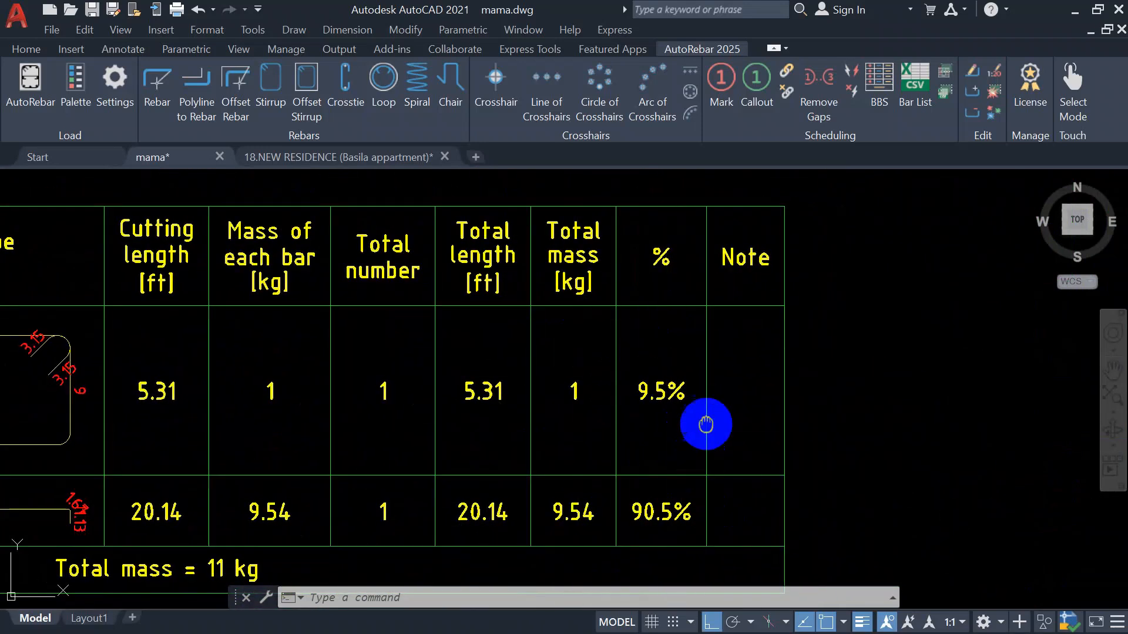
middle_click_drag(706, 424, 769, 335)
mouse_move(343, 492)
middle_mouse_down()
mouse_move(404, 473)
mouse_move(577, 473)
mouse_move(503, 423)
middle_mouse_up()
scroll(402, 471, "down", 2)
scroll(394, 454, "up", 2)
- Return to the GB-8 long section and inspect the rebar at its left end and along the whole beam
scroll(577, 473, "down", 4)
scroll(206, 440, "down", 4)
scroll(320, 345, "up", 3)
scroll(430, 409, "up", 2)
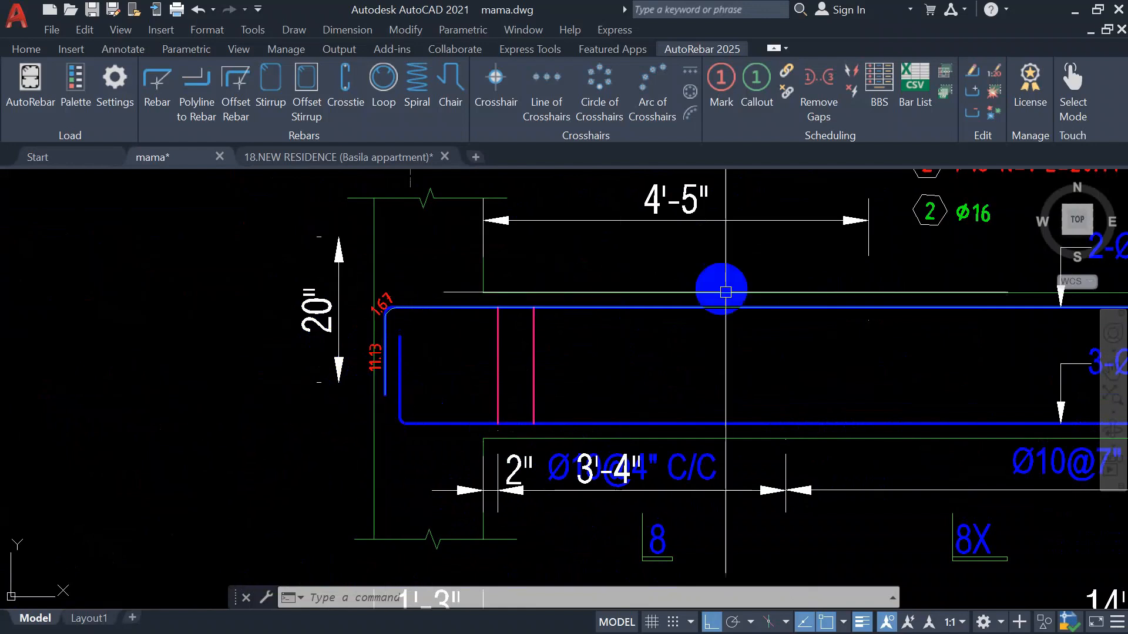
scroll(550, 370, "down", 6)
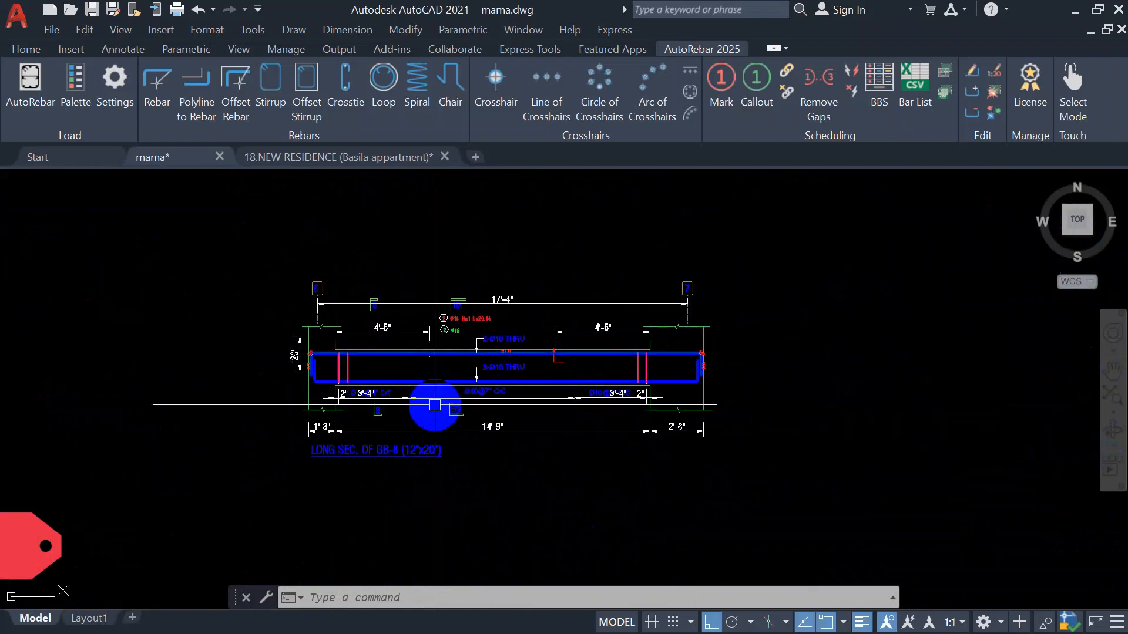
scroll(433, 403, "up", 2)
scroll(339, 376, "down", 4)
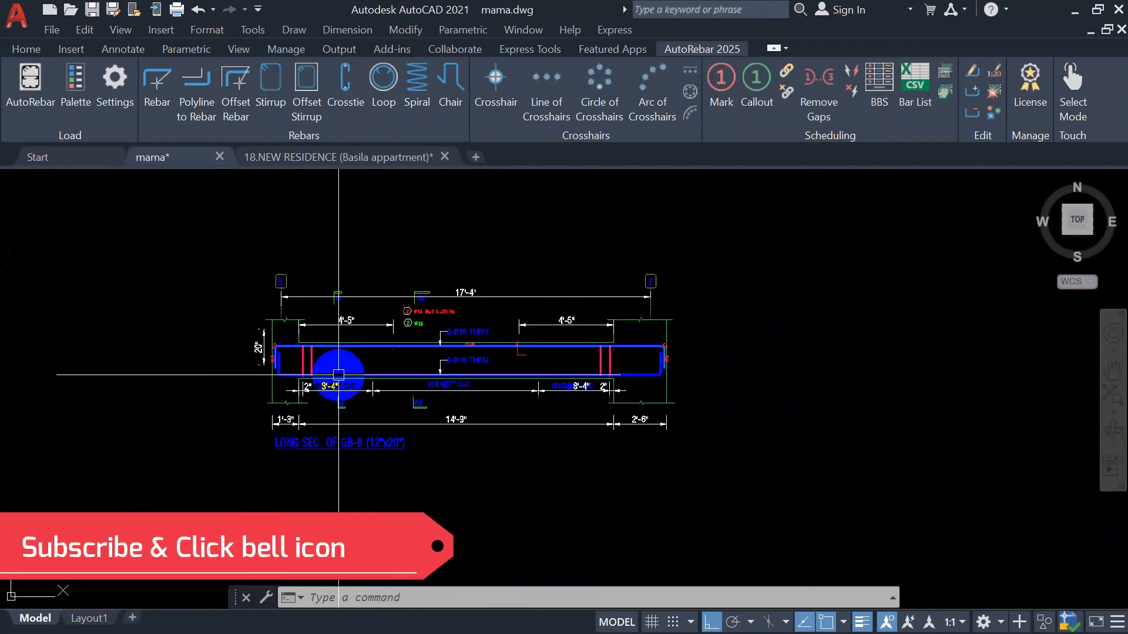
- Compare the cross-section stirrup and its mark labels with the mark 1 row of the bar bending schedule
middle_click_drag(180, 423, 598, 423)
scroll(185, 321, "up", 8)
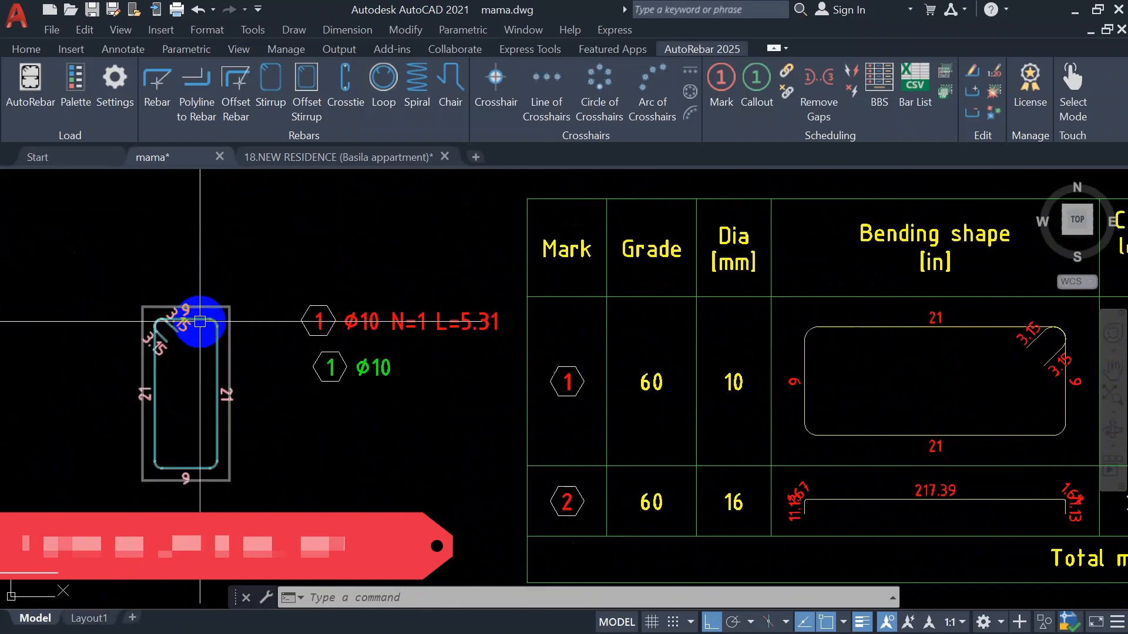
scroll(353, 327, "down", 3)
middle_click_drag(821, 360, 378, 262)
scroll(378, 262, "down", 5)
scroll(277, 390, "up", 6)
scroll(276, 385, "down", 6)
scroll(315, 337, "up", 6)
scroll(309, 337, "down", 4)
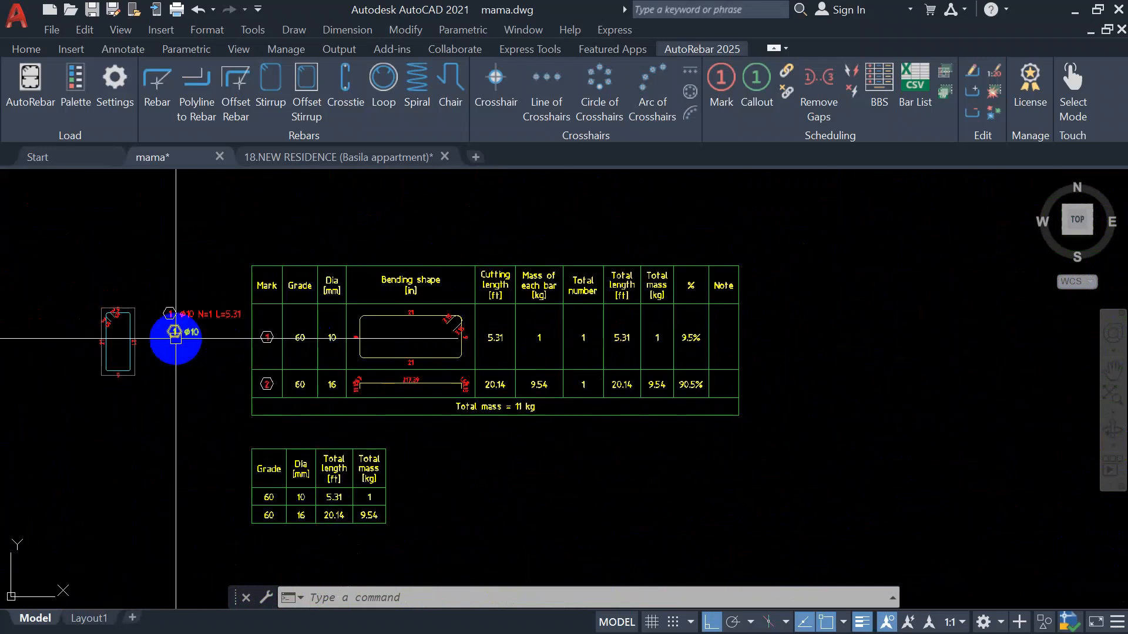
scroll(183, 324, "up", 4)
scroll(311, 304, "up", 2)
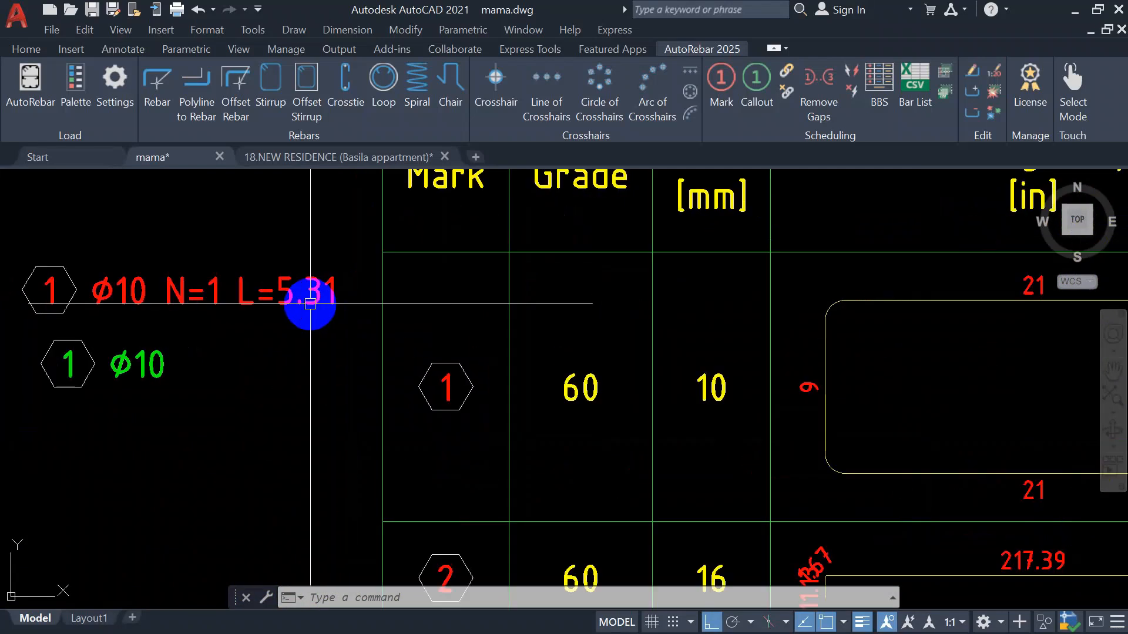
scroll(319, 307, "down", 6)
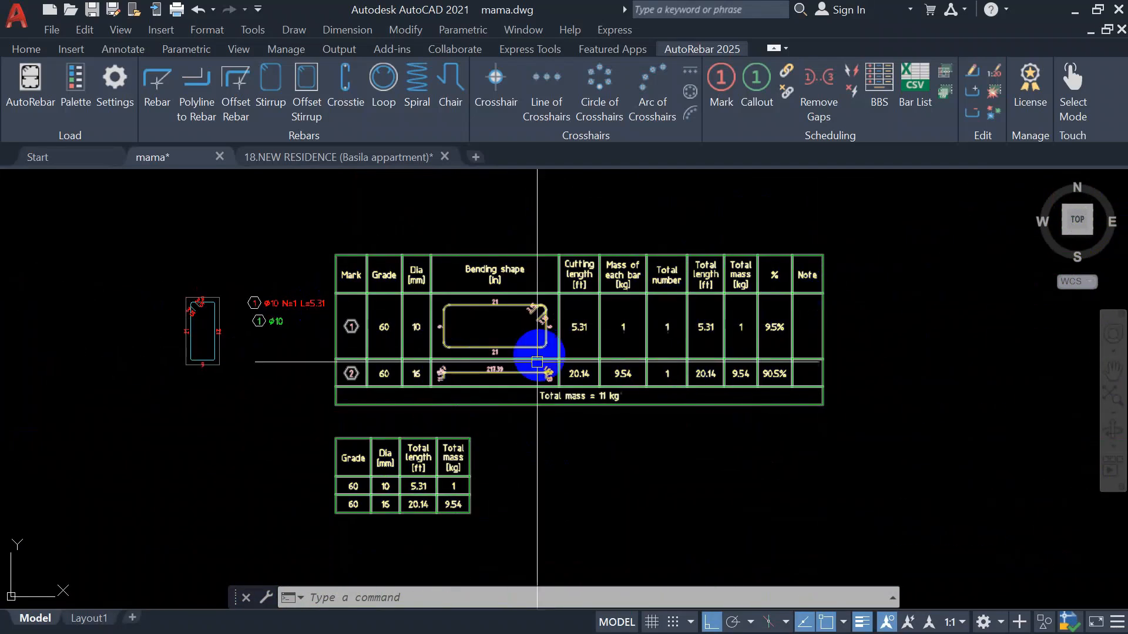
- Review the schedule's total mass row and the summary table of total length and mass by grade and diameter
middle_click_drag(435, 461, 394, 354)
scroll(349, 310, "up", 4)
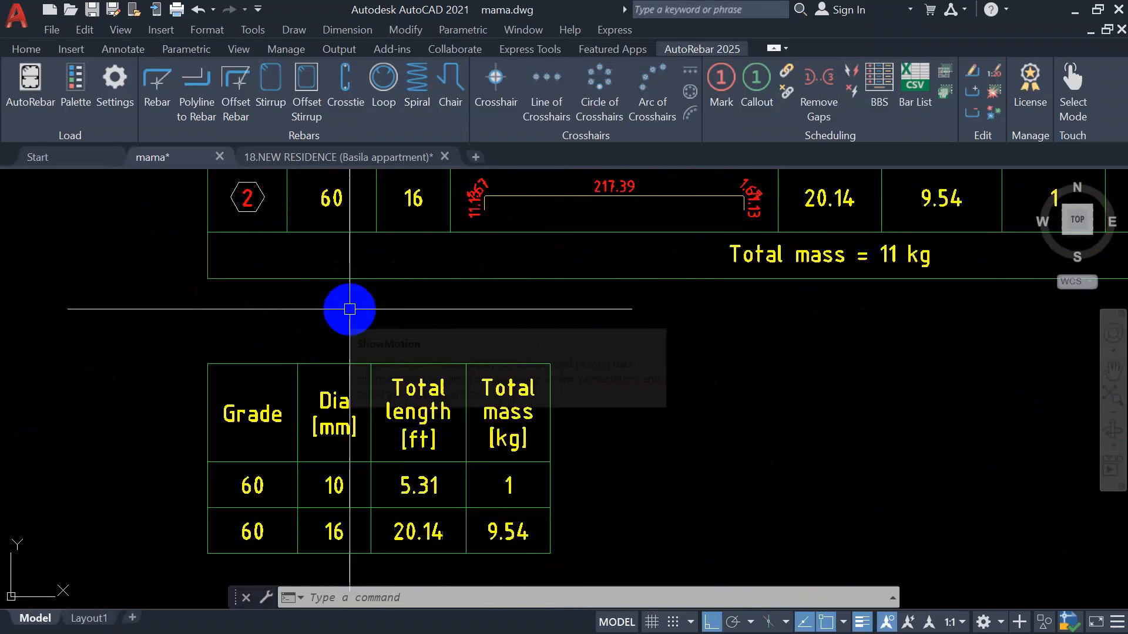
scroll(244, 406, "down", 8)
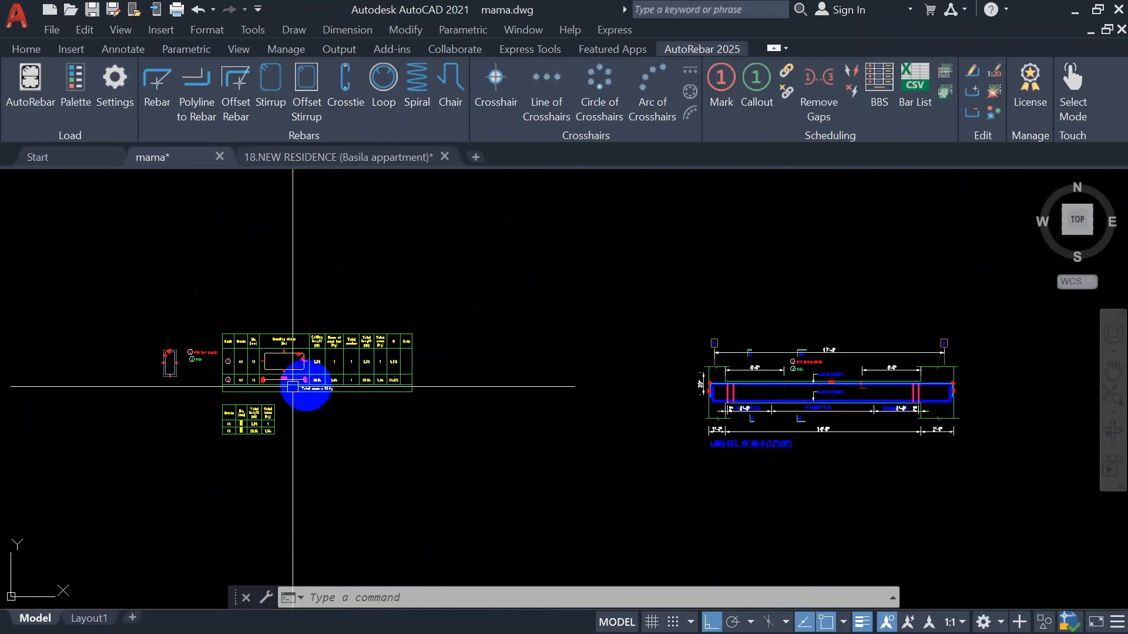
scroll(263, 380, "up", 4)
scroll(260, 466, "up", 2)
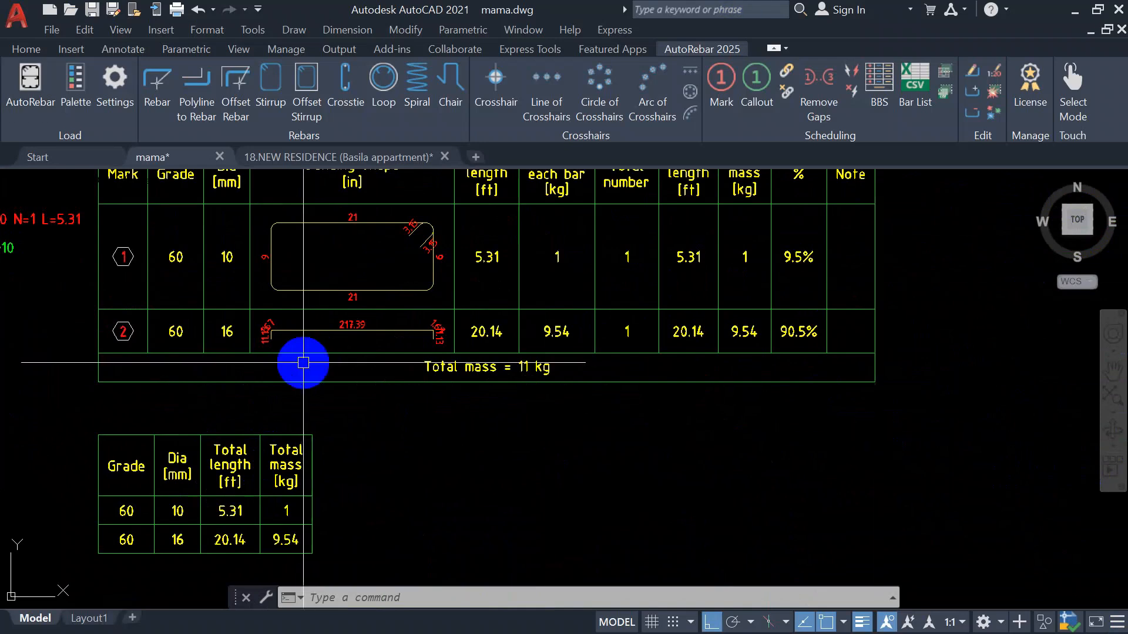
- Examine the GB-8 long section's mark 2 labels, through-bar callouts and stirrup spacing notes
scroll(302, 360, "down", 8)
scroll(643, 383, "up", 4)
scroll(647, 376, "up", 4)
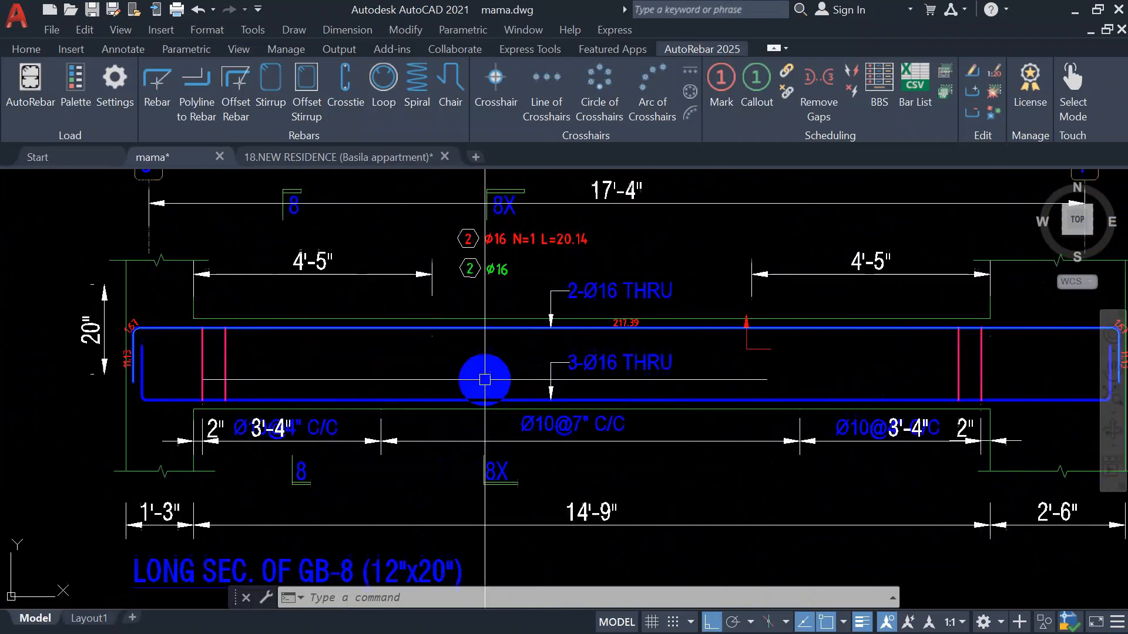
scroll(484, 378, "down", 8)
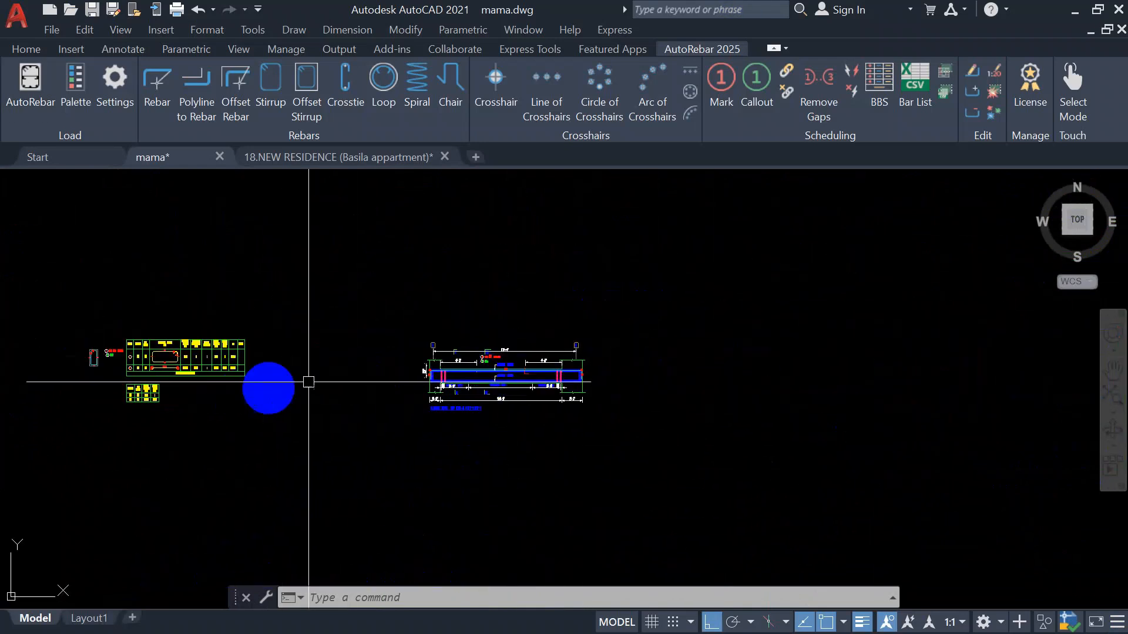
scroll(420, 386, "up", 8)
scroll(56, 327, "up", 4)
scroll(47, 321, "down", 2)
scroll(274, 473, "down", 6)
middle_click_drag(464, 442, 314, 445)
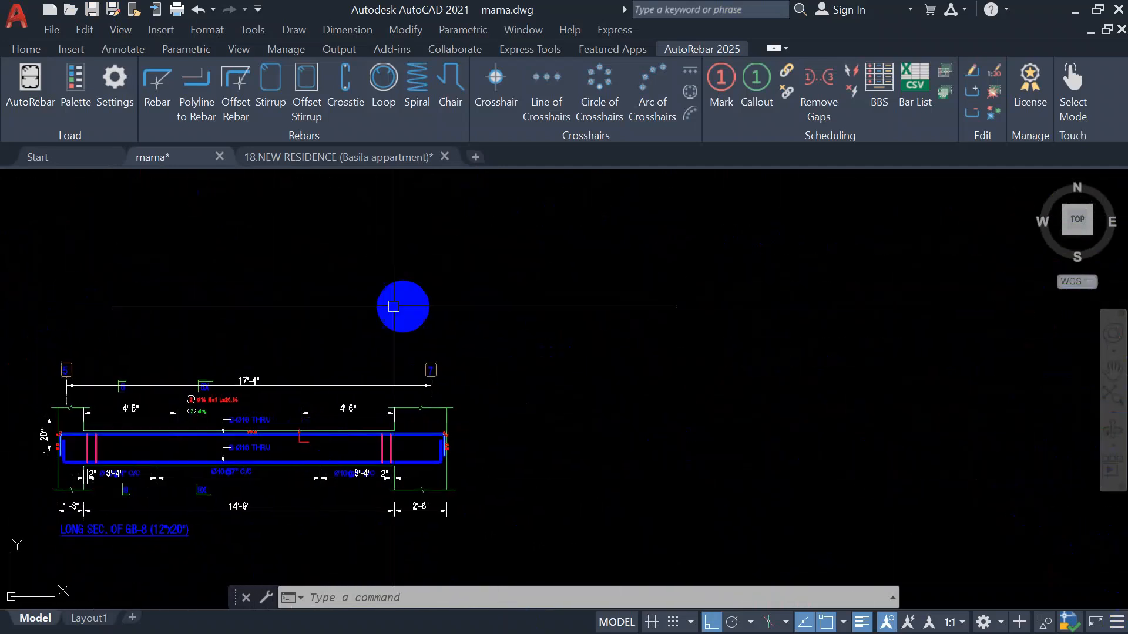
scroll(569, 325, "up", 4)
scroll(601, 370, "down", 6)
key("Escape")
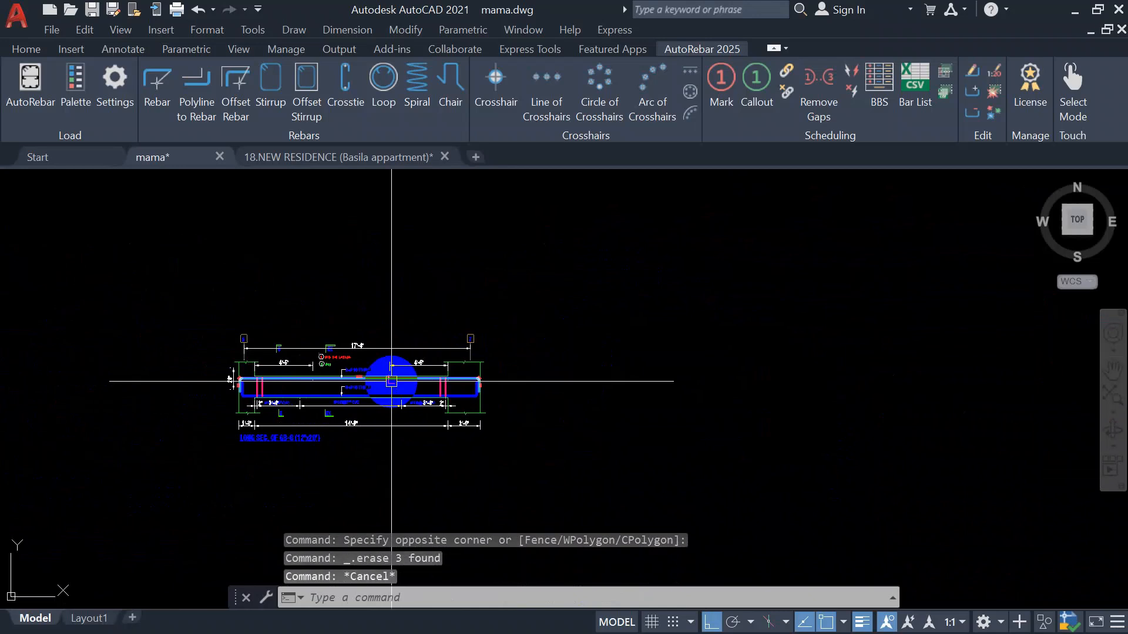
- Inspect the bend and hook dimensions of the top rebar at both ends of the GB-8 long section
scroll(335, 393, "up", 4)
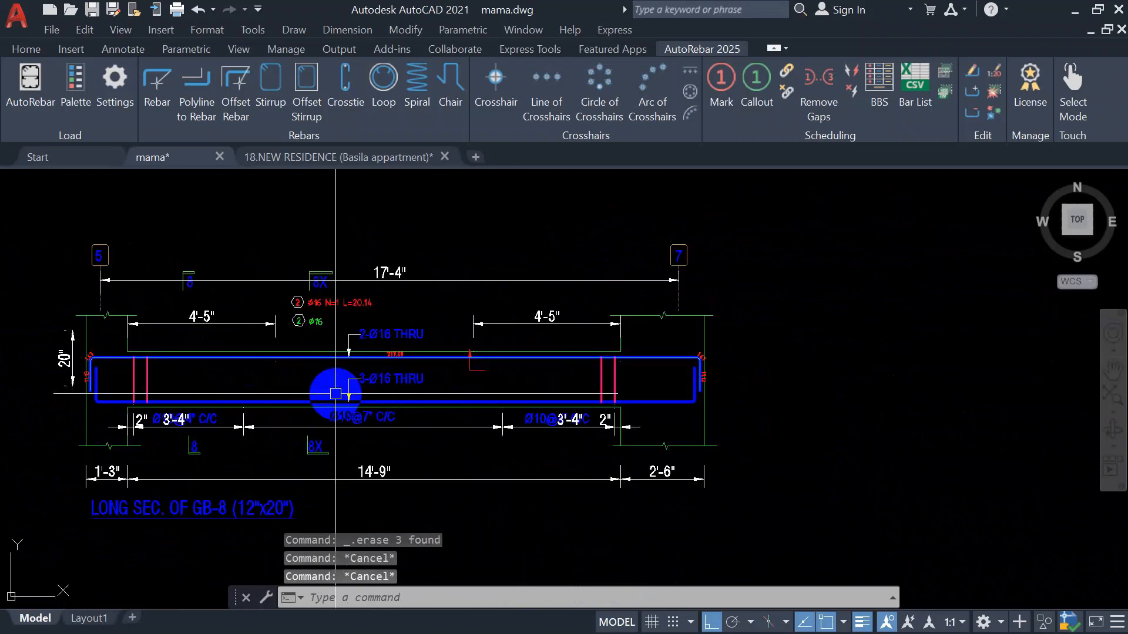
scroll(220, 362, "up", 6)
scroll(221, 362, "down", 6)
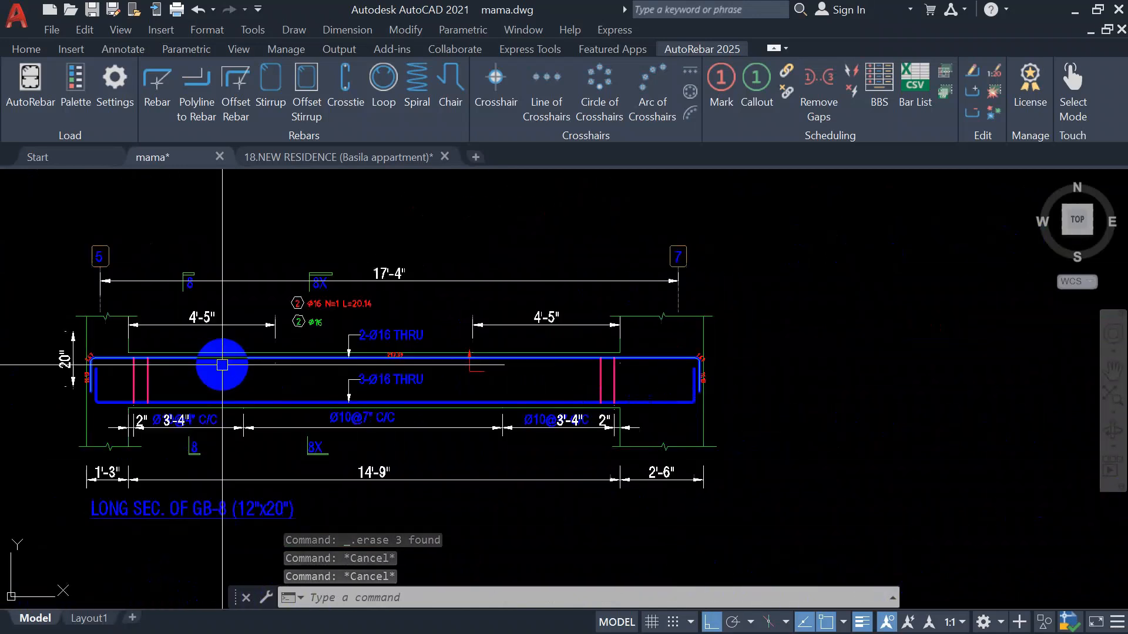
middle_click_drag(152, 370, 238, 372)
scroll(182, 363, "up", 8)
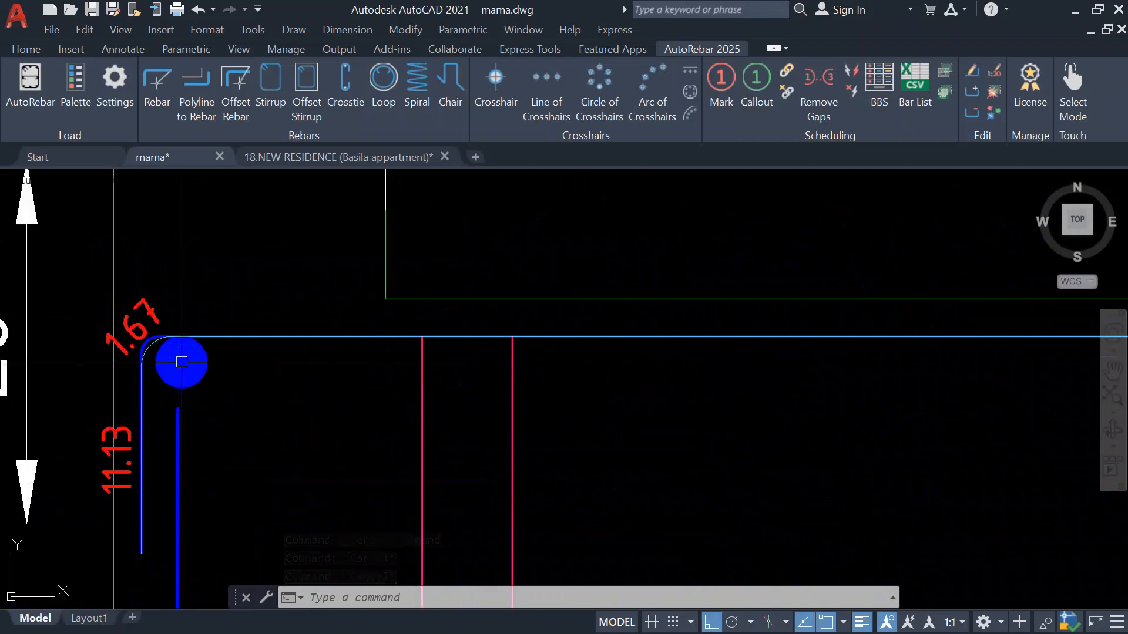
scroll(181, 362, "down", 8)
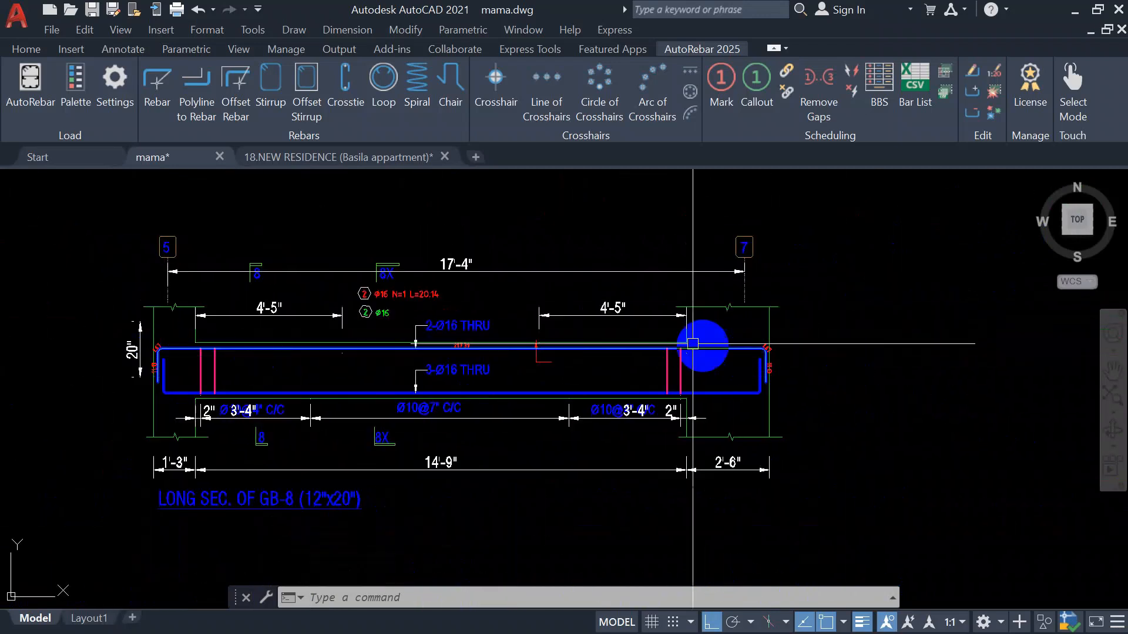
scroll(688, 351, "up", 6)
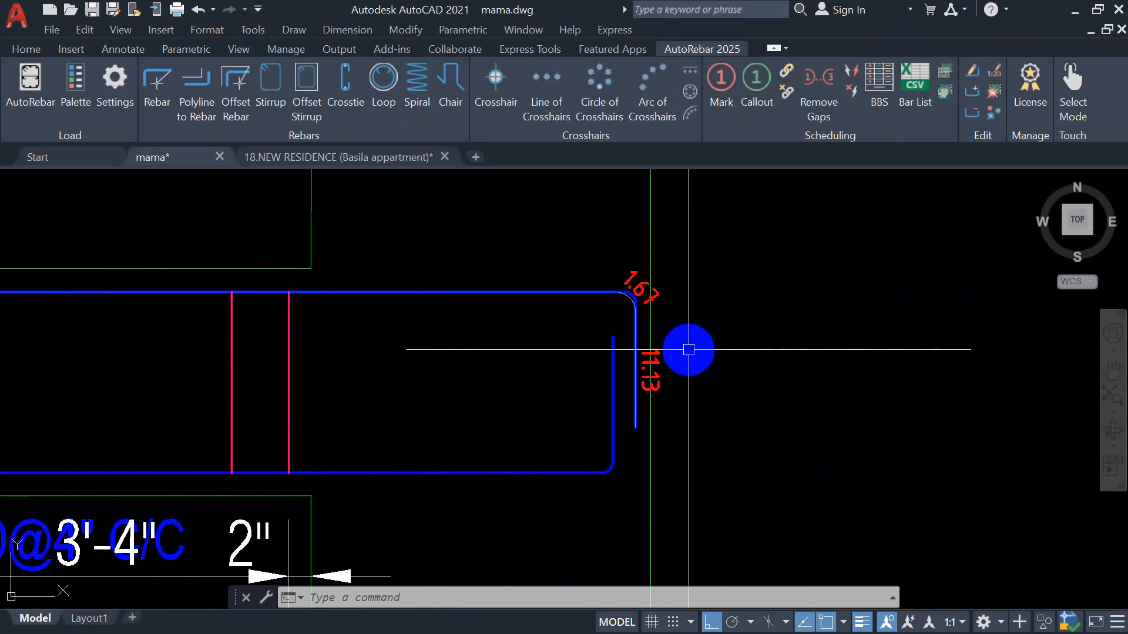